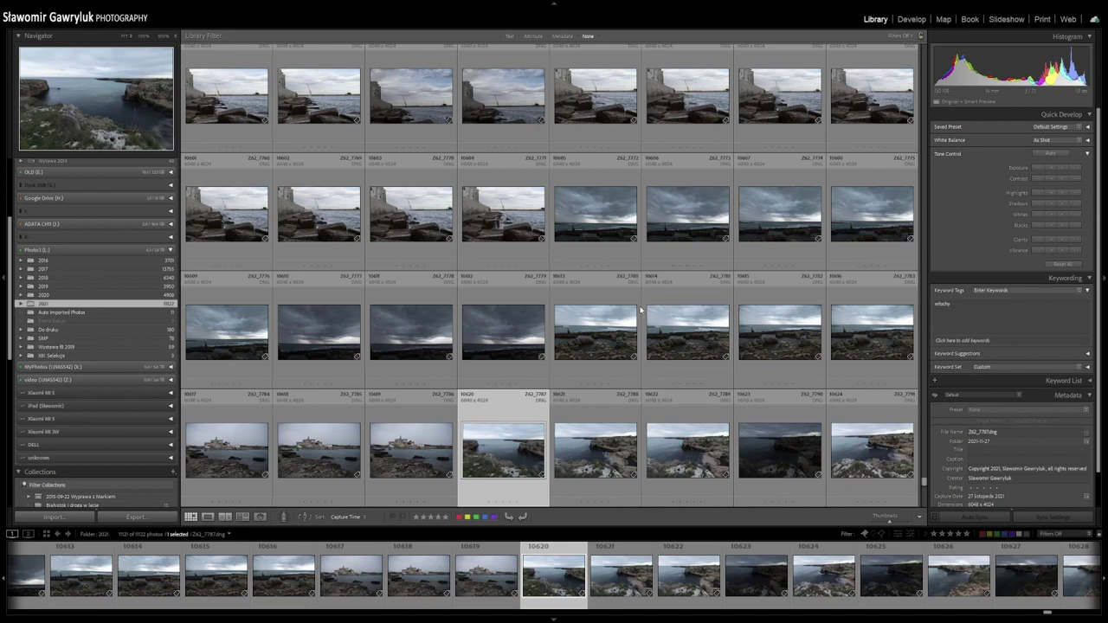
# Step: Browse the 2021 folder's photo grid for the rocky cove pictures
pyautogui.scroll(-2, 630, 319)
pyautogui.scroll(-2, 628, 314)
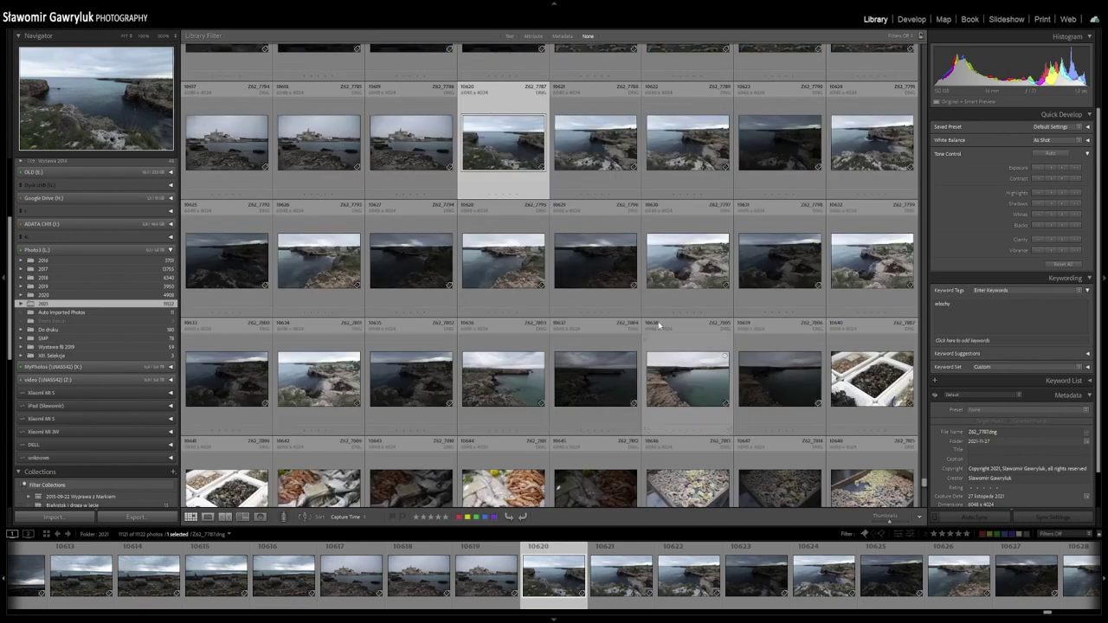
pyautogui.scroll(-10, 658, 323)
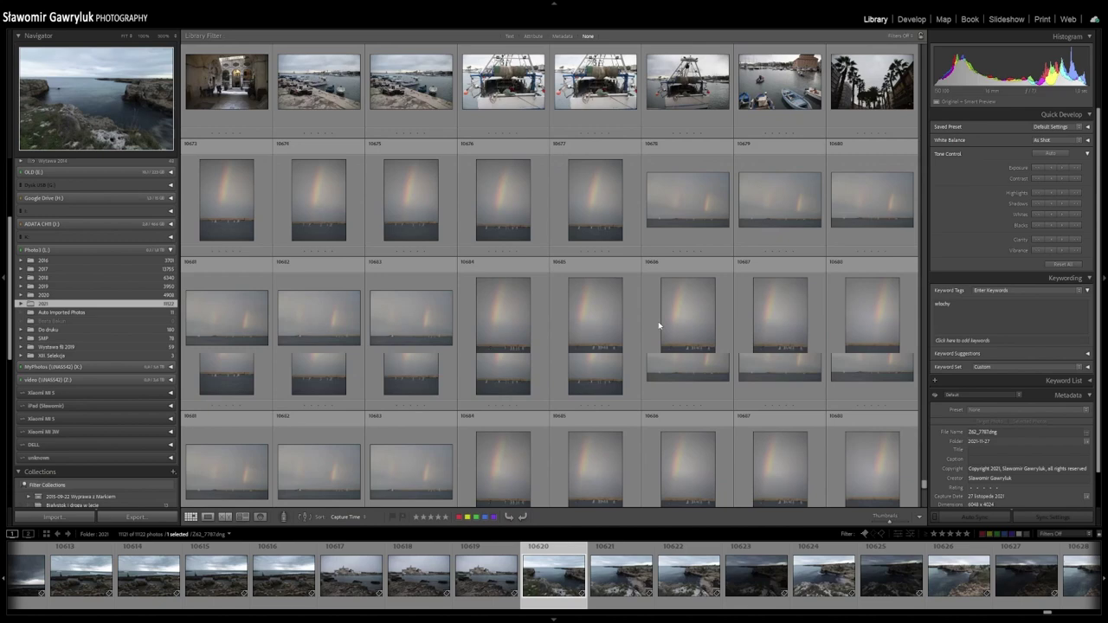
pyautogui.scroll(8, 658, 323)
pyautogui.scroll(5, 658, 323)
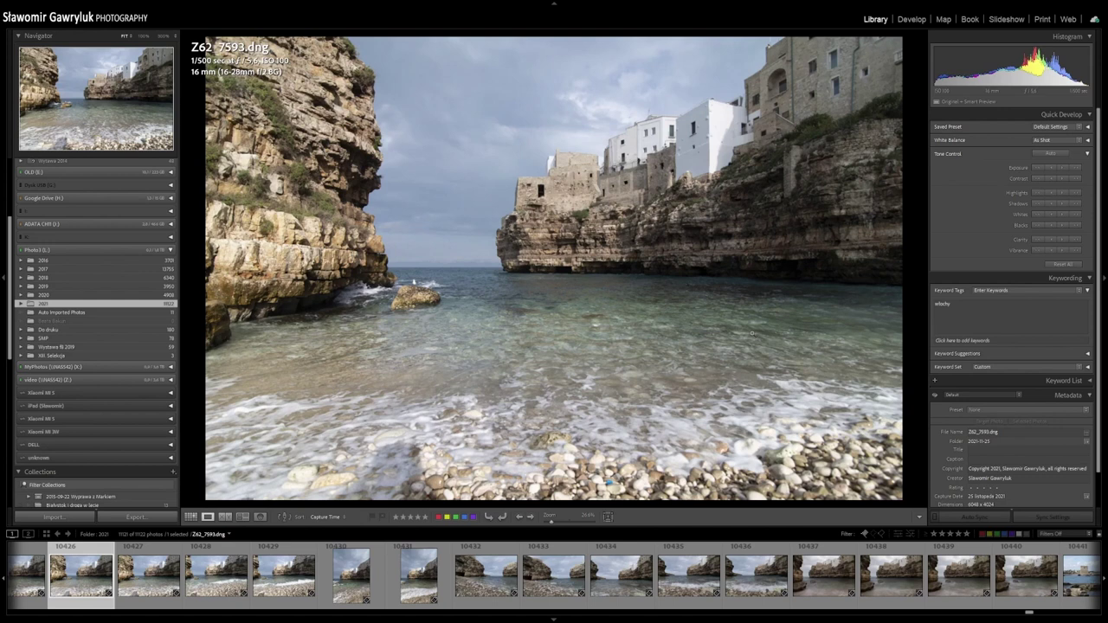
# Step: Review the rocky beach cove shots one by one up to Z62_7602.dng
pyautogui.click(146, 585)
pyautogui.click(221, 584)
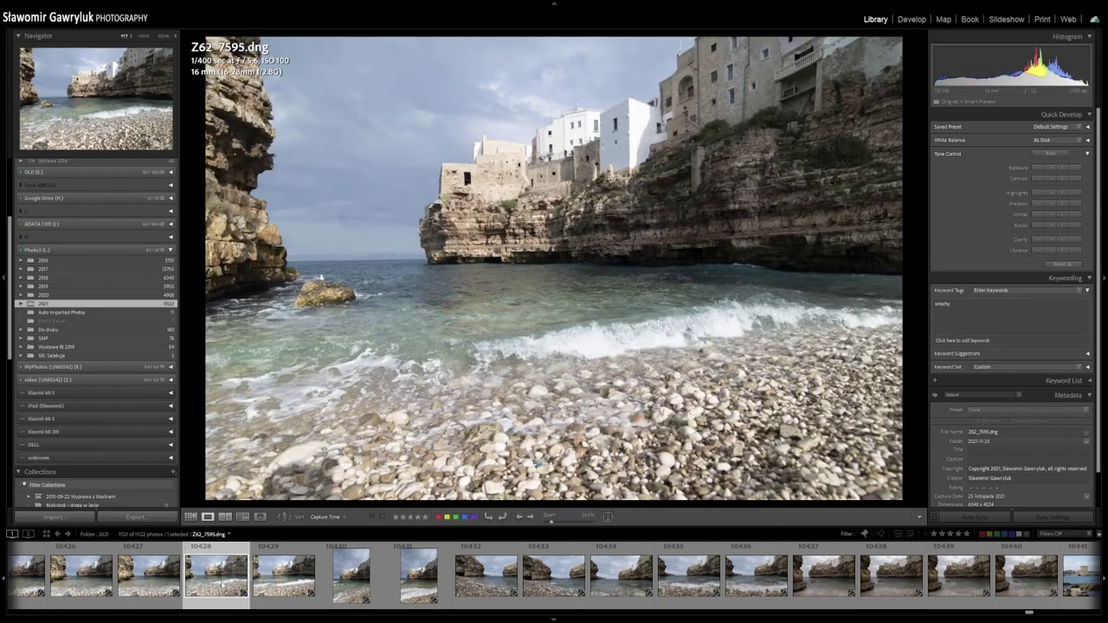
pyautogui.click(286, 587)
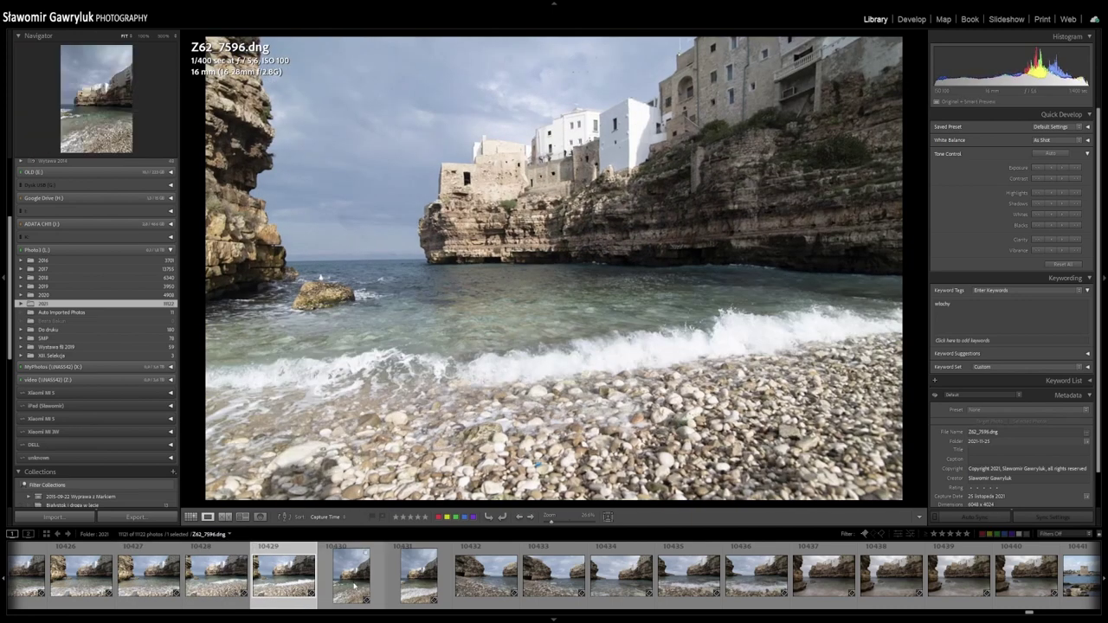
pyautogui.click(353, 585)
pyautogui.click(403, 586)
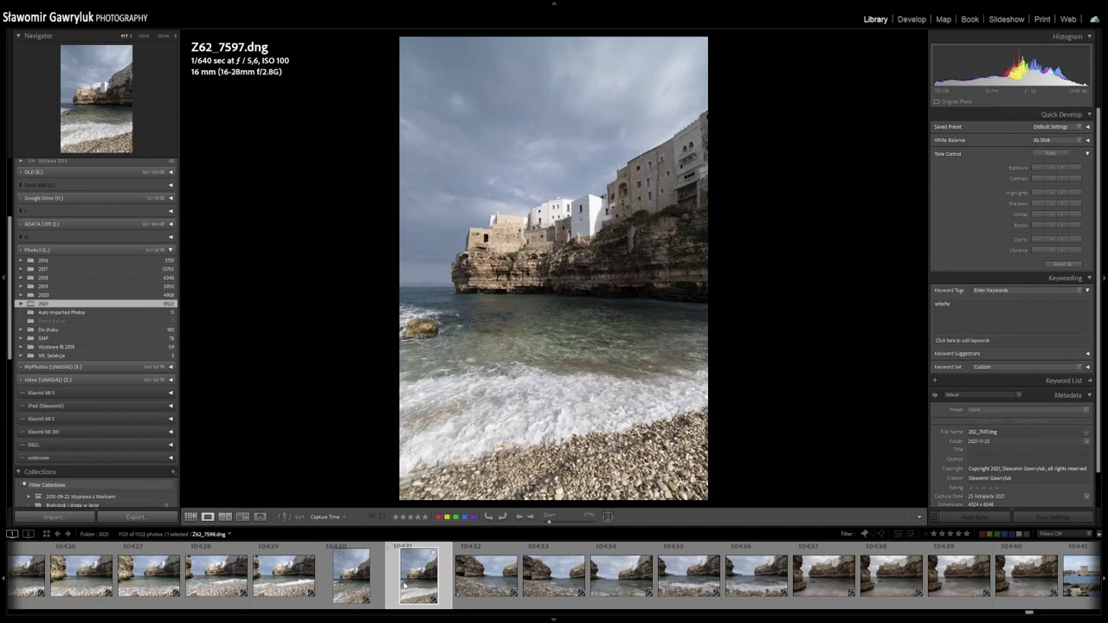
pyautogui.click(487, 582)
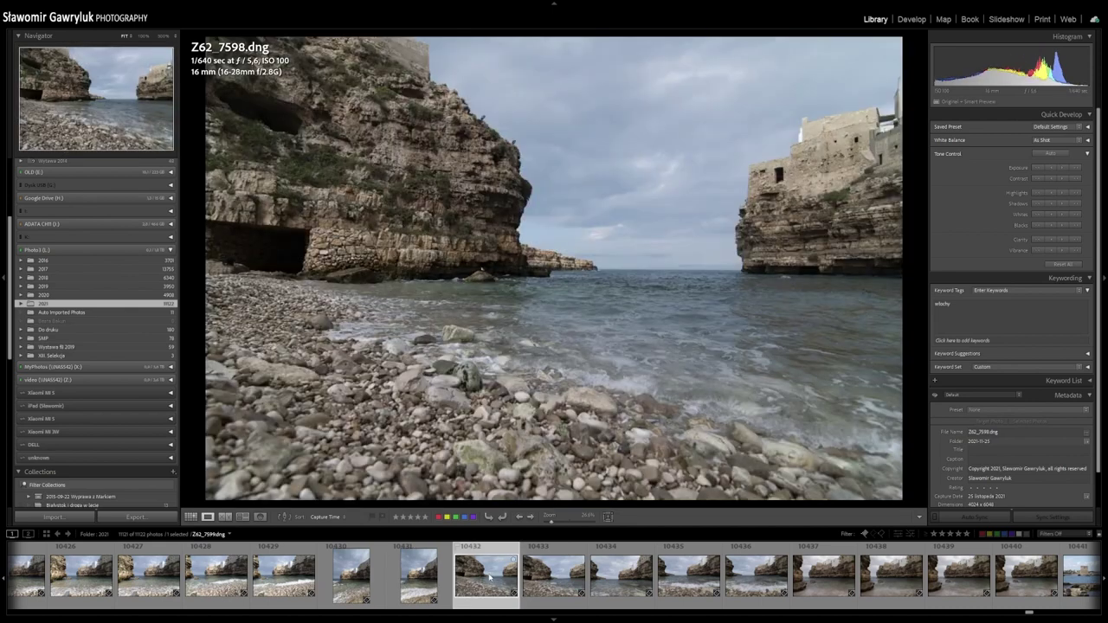
pyautogui.click(558, 581)
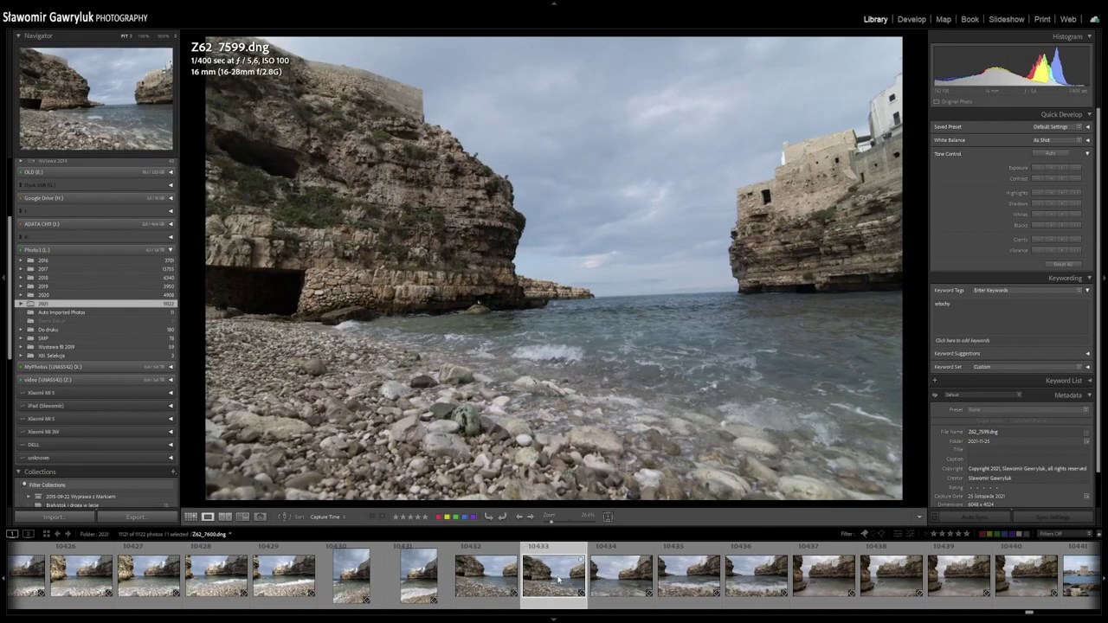
pyautogui.click(622, 581)
pyautogui.click(690, 588)
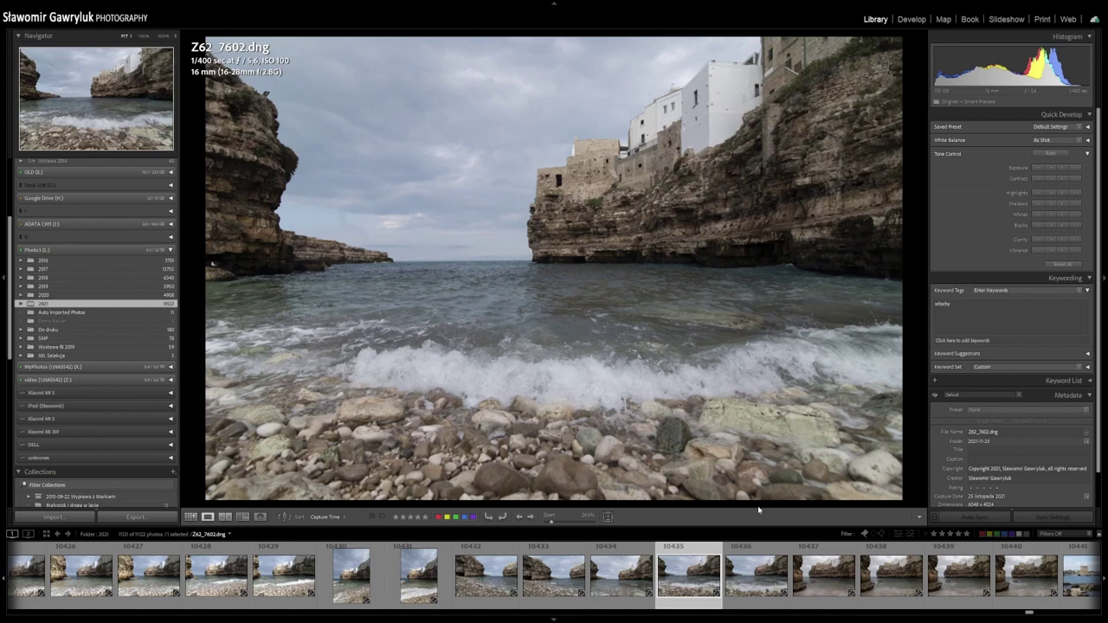
# Step: Switch the metadata view of Z62_7602.dng to the EXIF set and show its full list of shooting data
pyautogui.scroll(-1, 1102, 251)
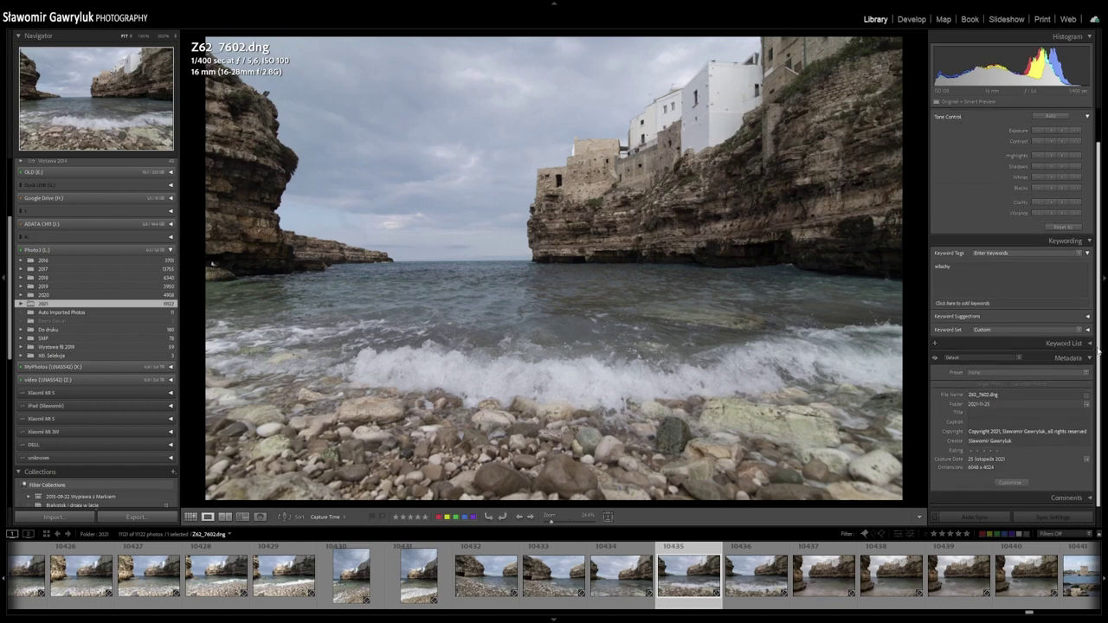
pyautogui.scroll(1, 1103, 217)
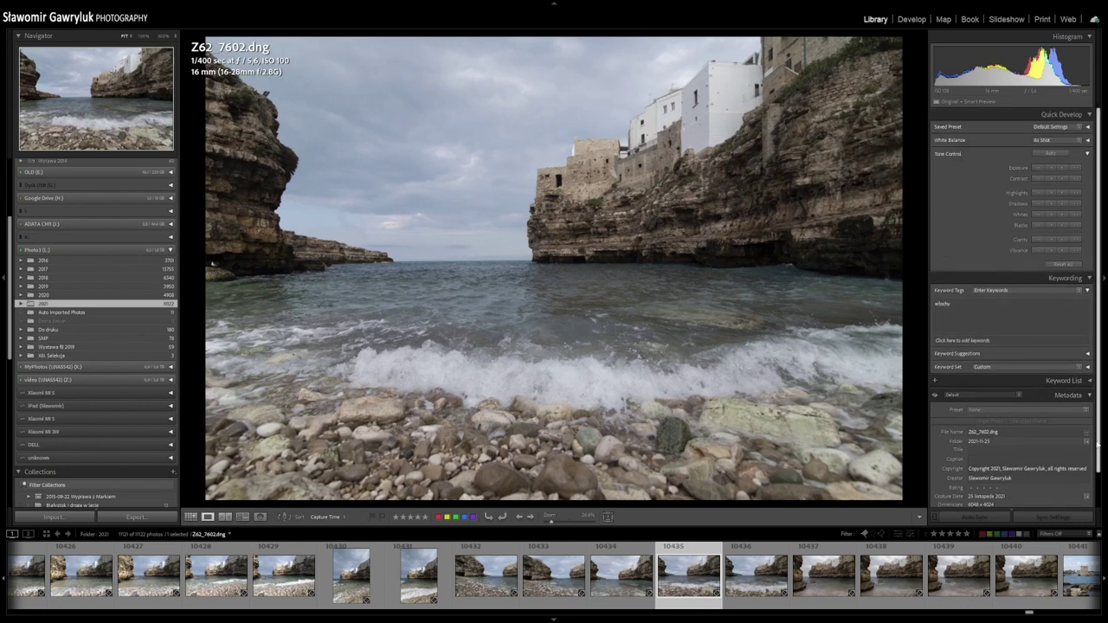
pyautogui.scroll(-1, 1094, 477)
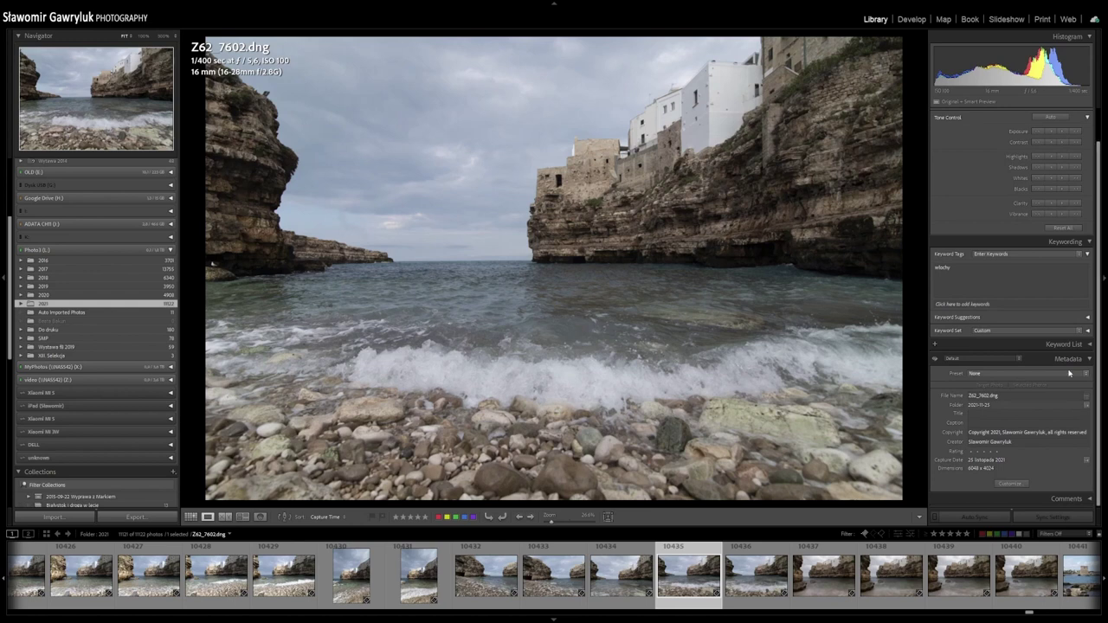
pyautogui.click(1023, 289)
pyautogui.click(1001, 376)
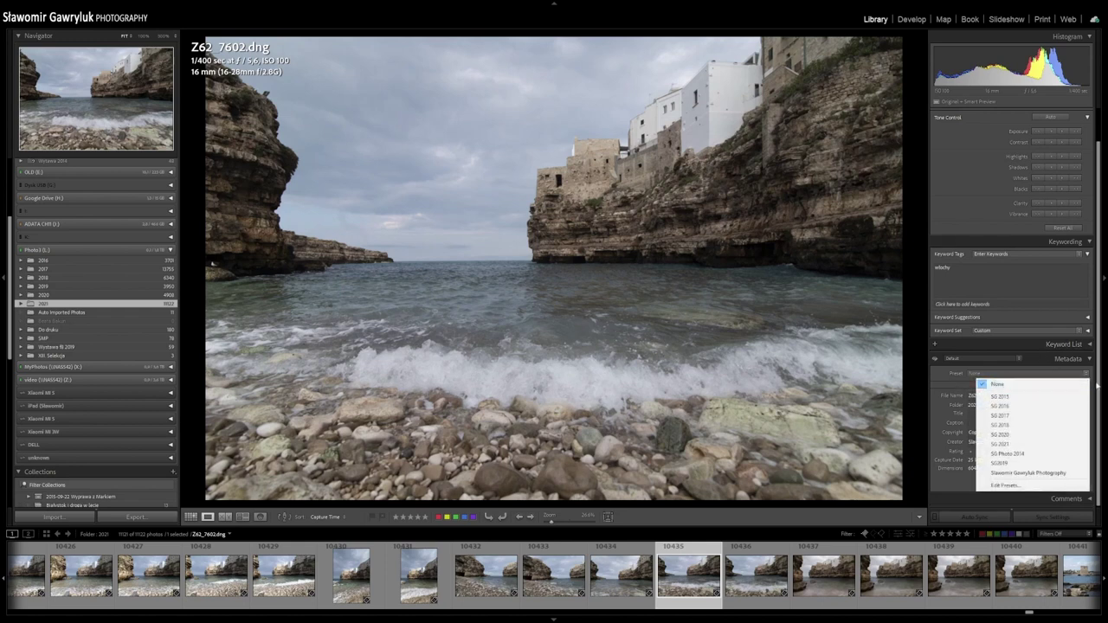
pyautogui.click(998, 384)
pyautogui.click(956, 373)
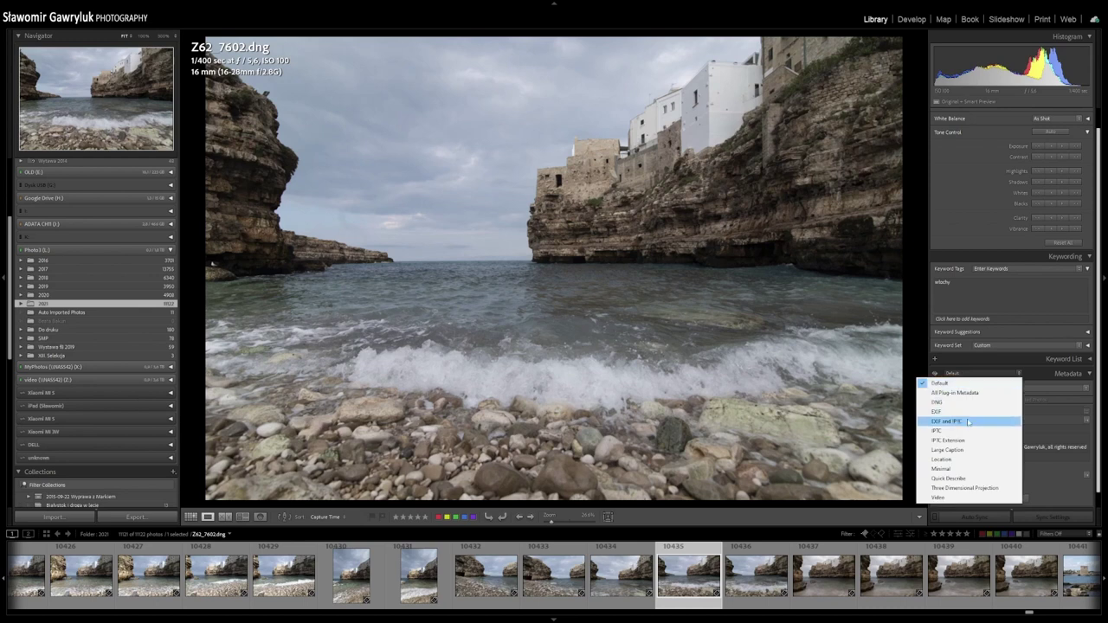
pyautogui.click(966, 412)
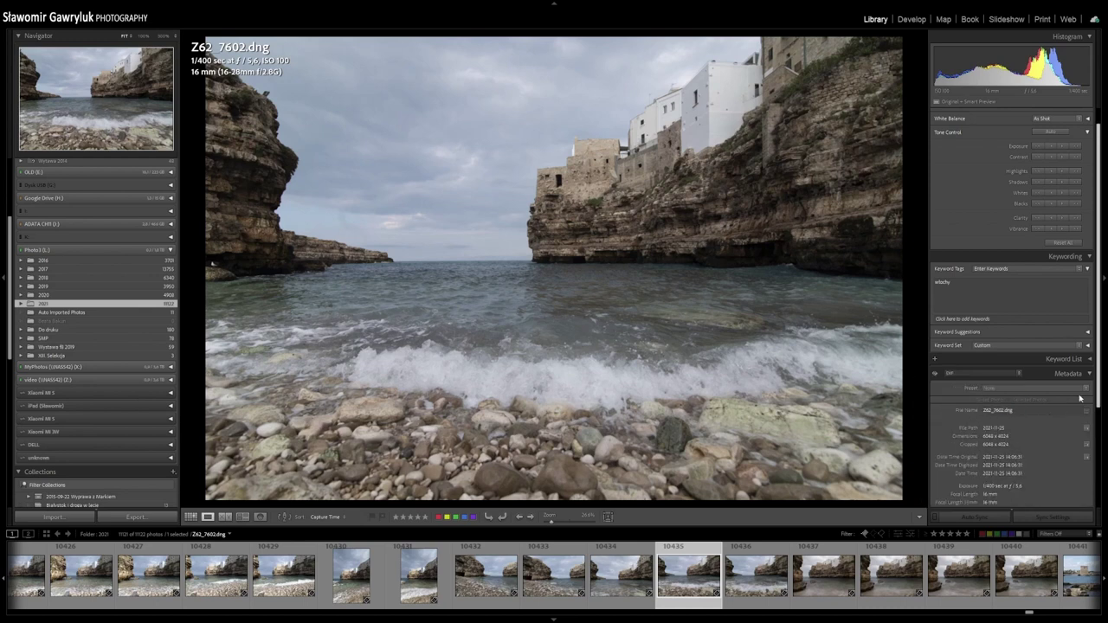
pyautogui.scroll(-4, 1086, 475)
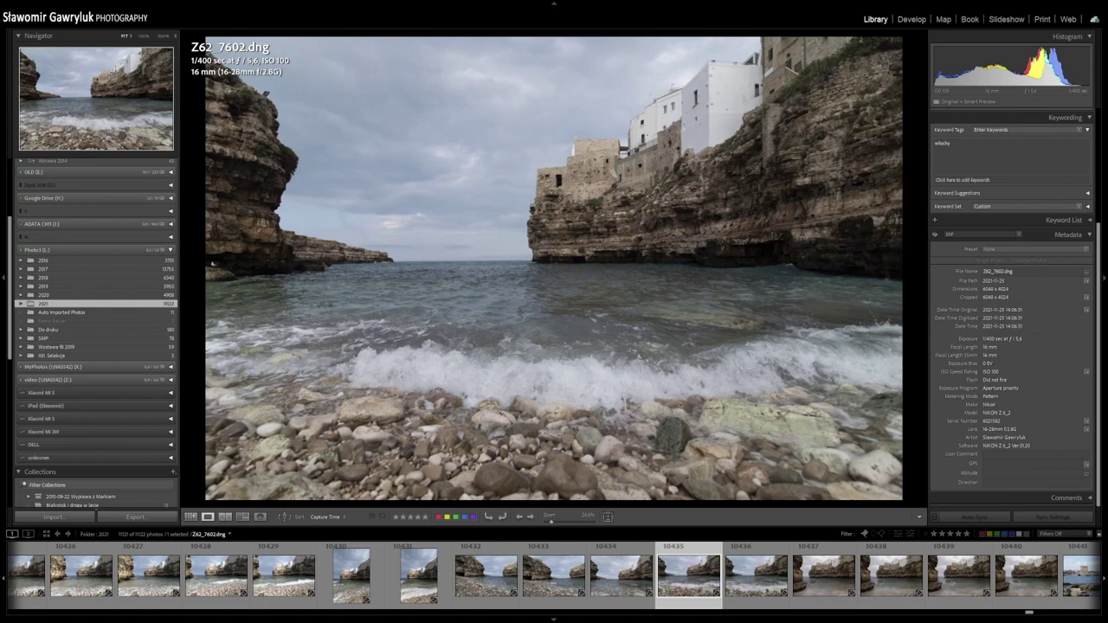
# Step: Examine the breaking wave in Z62_7602.dng at 100% for motion detail, and return to the full image
pyautogui.click(564, 342)
pyautogui.moveTo(520, 366); pyautogui.dragTo(753, 291)
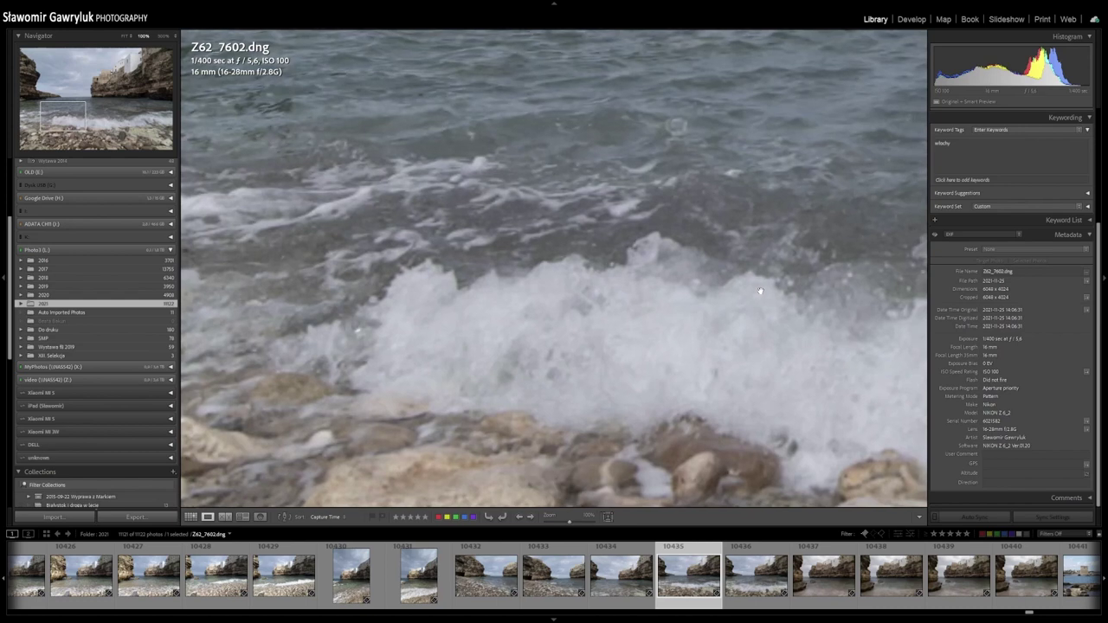
pyautogui.moveTo(451, 346); pyautogui.dragTo(626, 332)
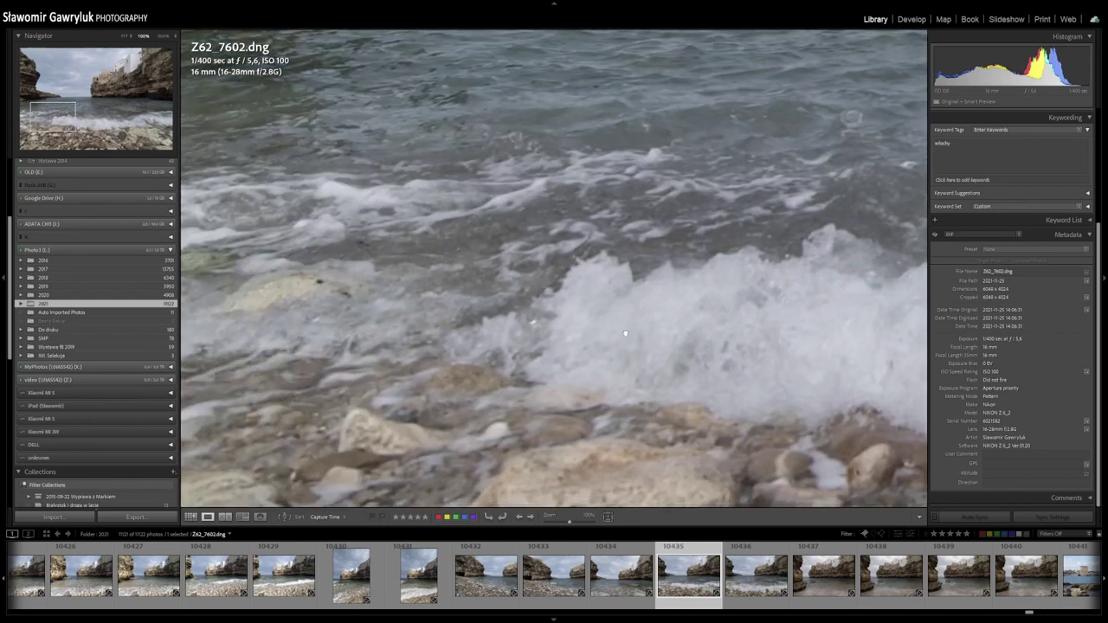
pyautogui.click(734, 363)
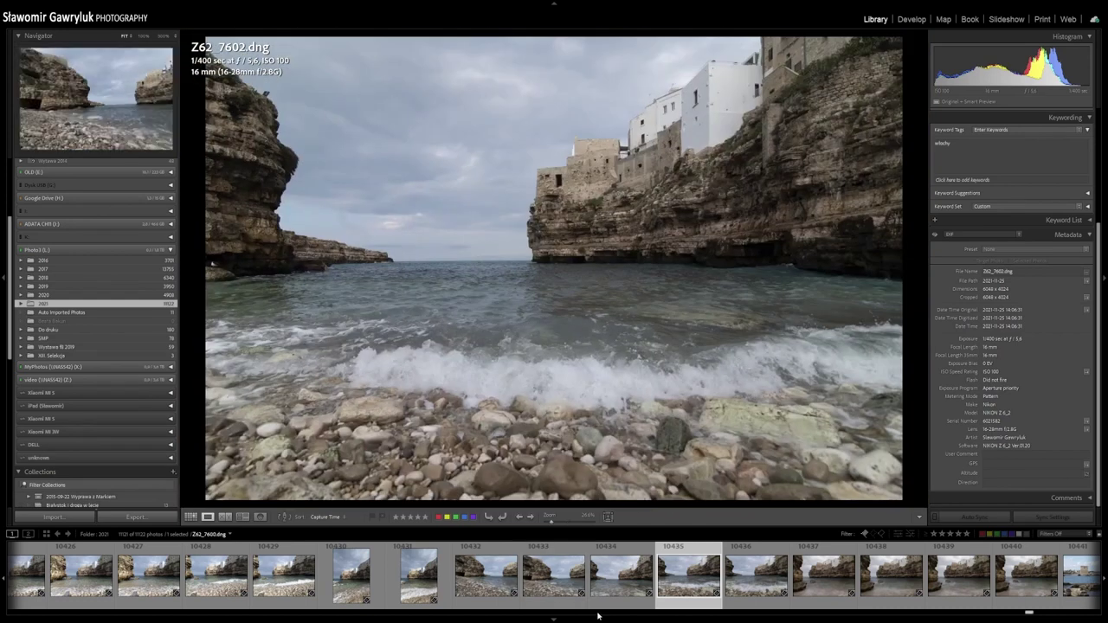
# Step: Compare the water in the short exposure Z62_7603.dng with that in the long exposure Z62_7604.dng
pyautogui.click(748, 585)
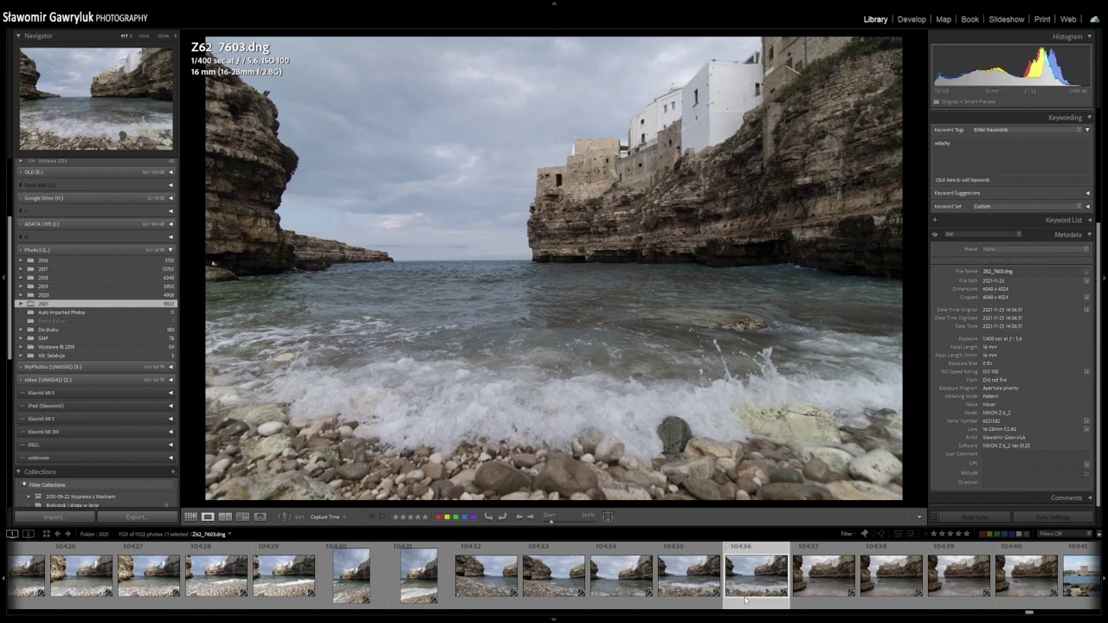
pyautogui.click(826, 578)
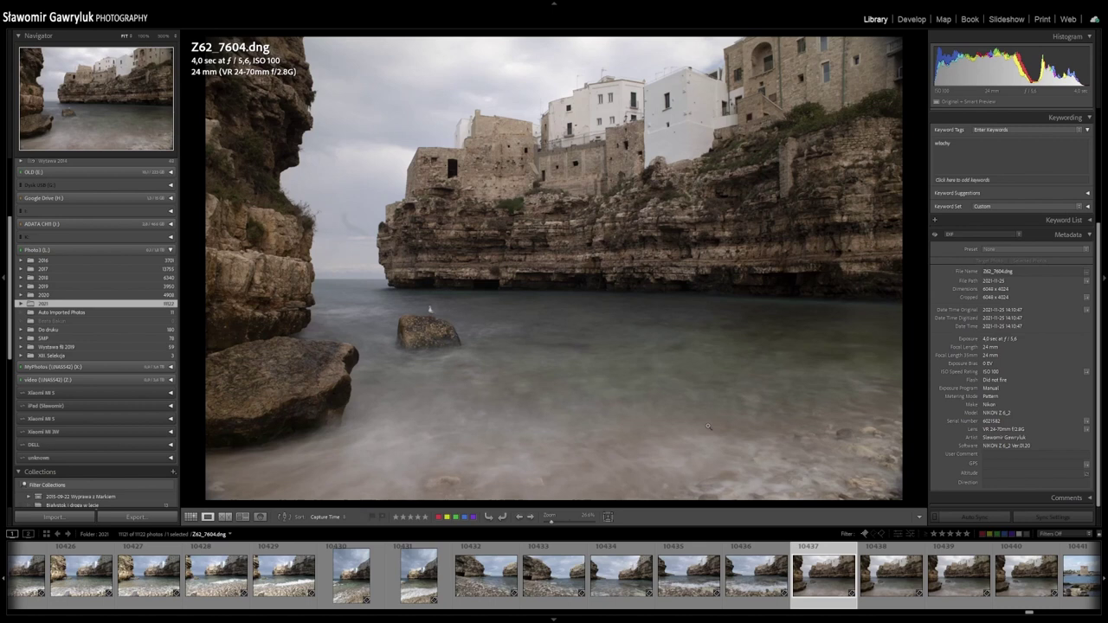
pyautogui.click(751, 596)
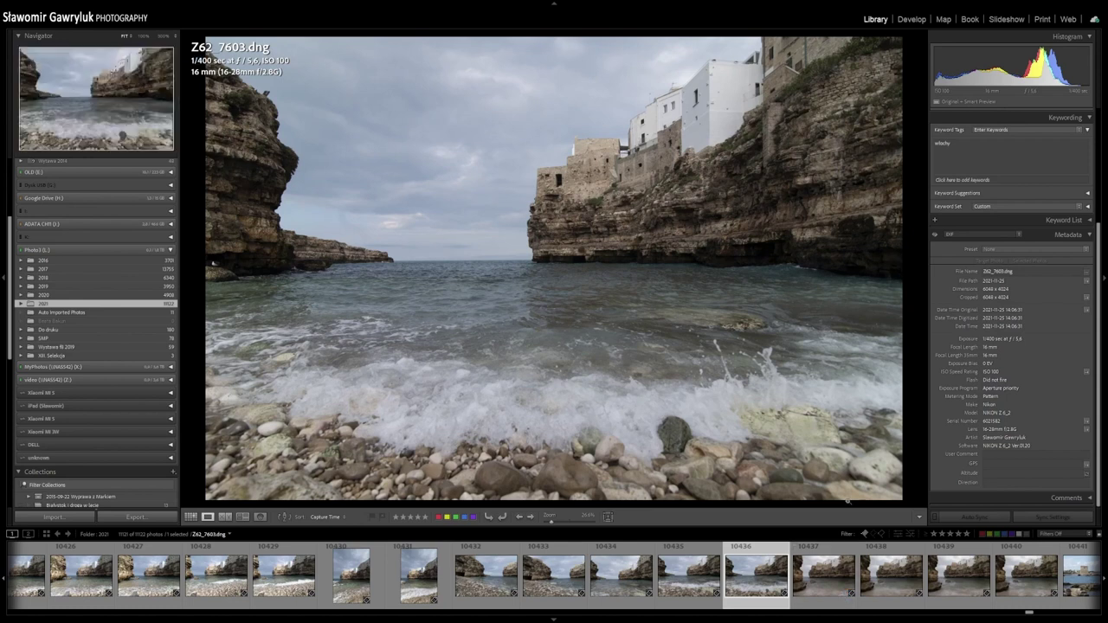
pyautogui.click(823, 576)
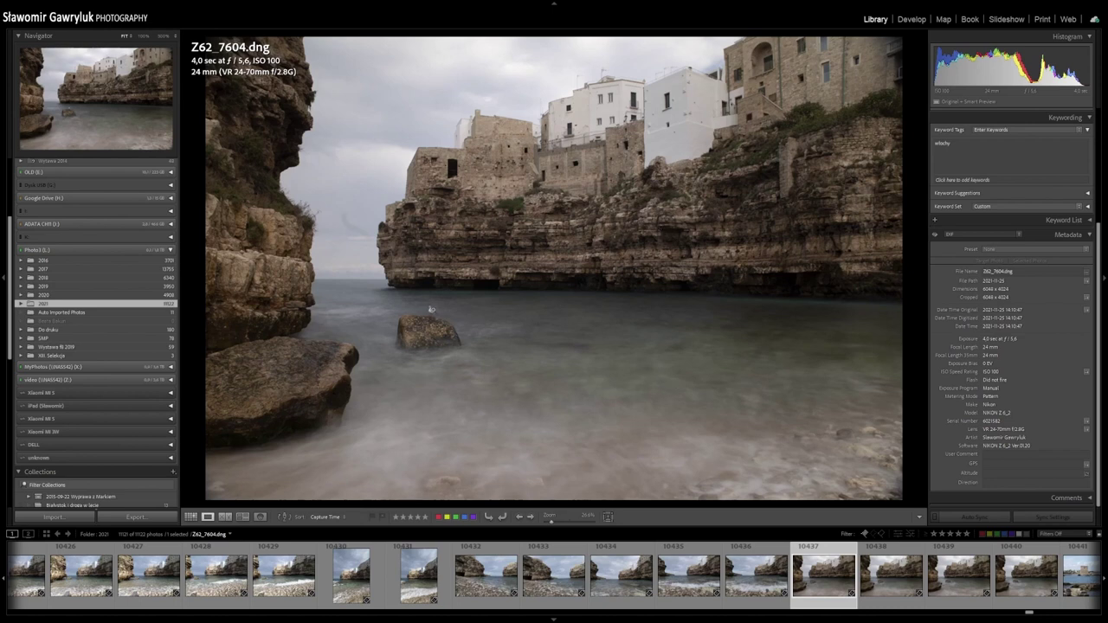
# Step: Compare the seagull on the rock at 100% across Z62_7604.dng to Z62_7607.dng, and return to the full view of Z62_7604.dng
pyautogui.click(430, 309)
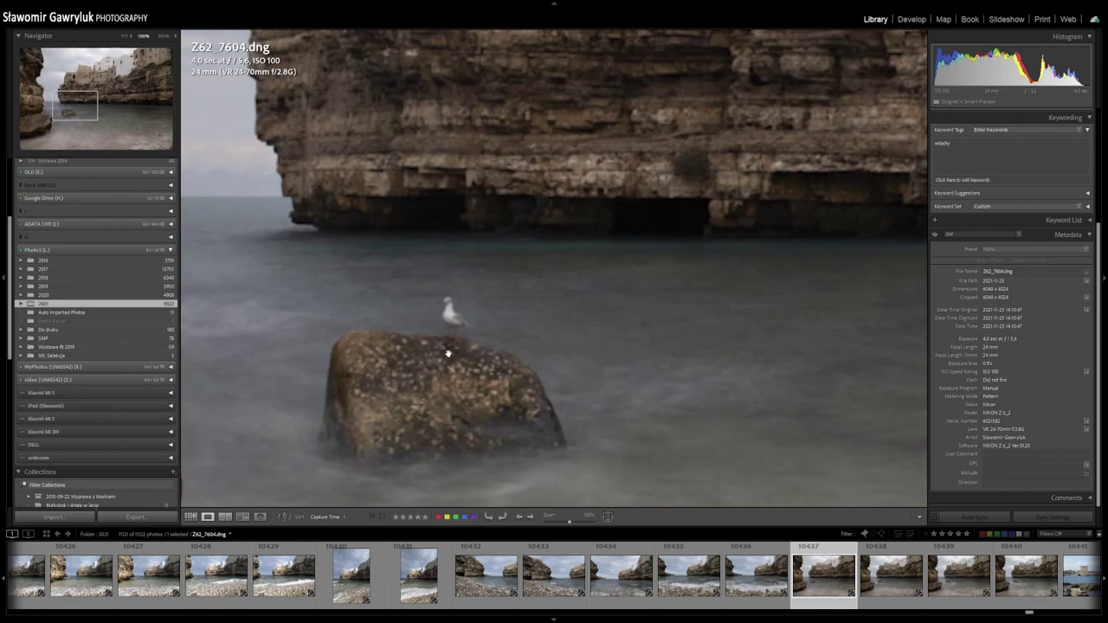
pyautogui.click(454, 362)
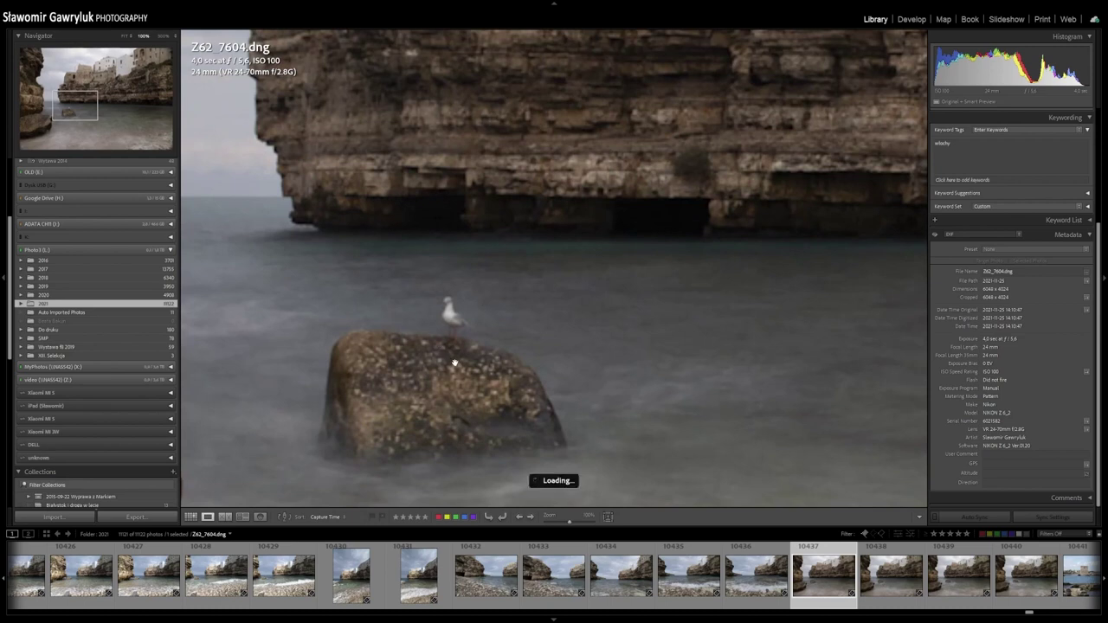
pyautogui.moveTo(627, 341); pyautogui.dragTo(592, 327)
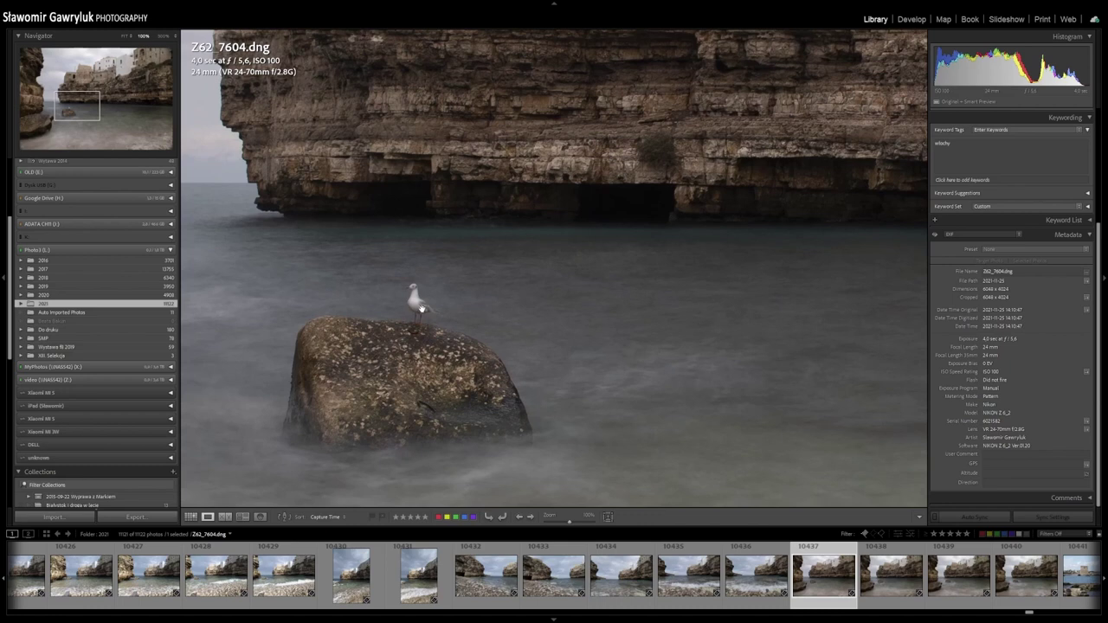
pyautogui.click(889, 577)
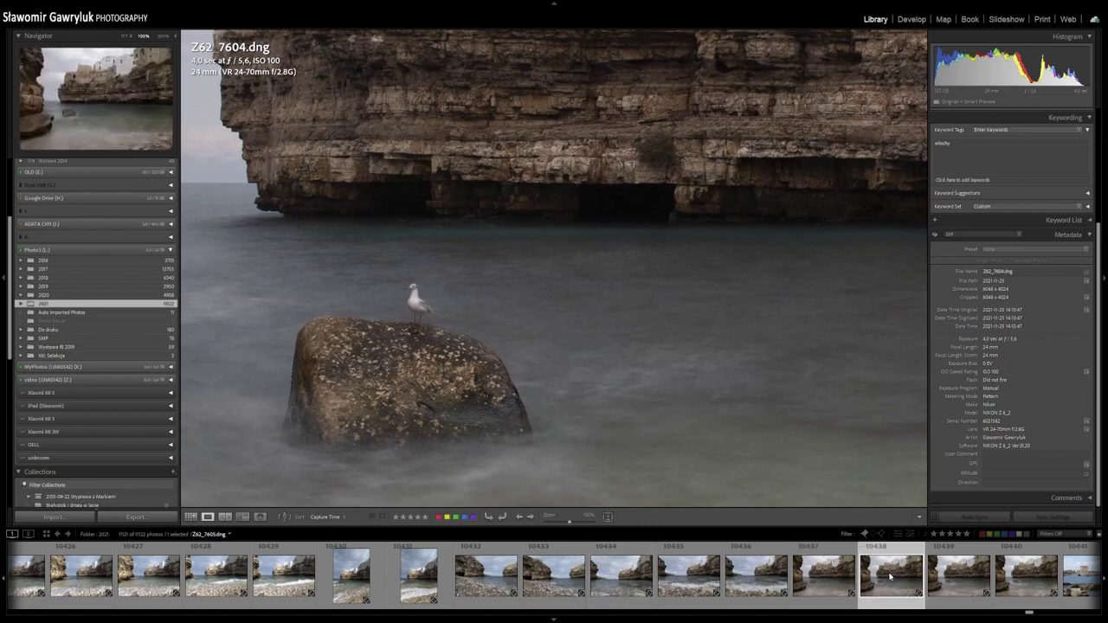
pyautogui.click(964, 582)
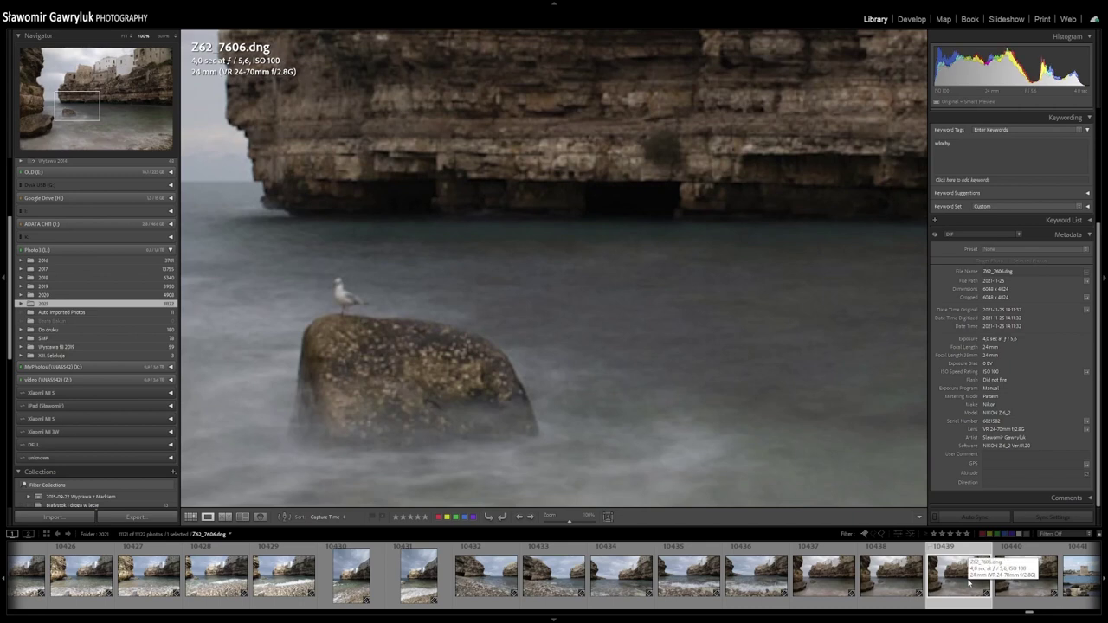
pyautogui.click(1024, 589)
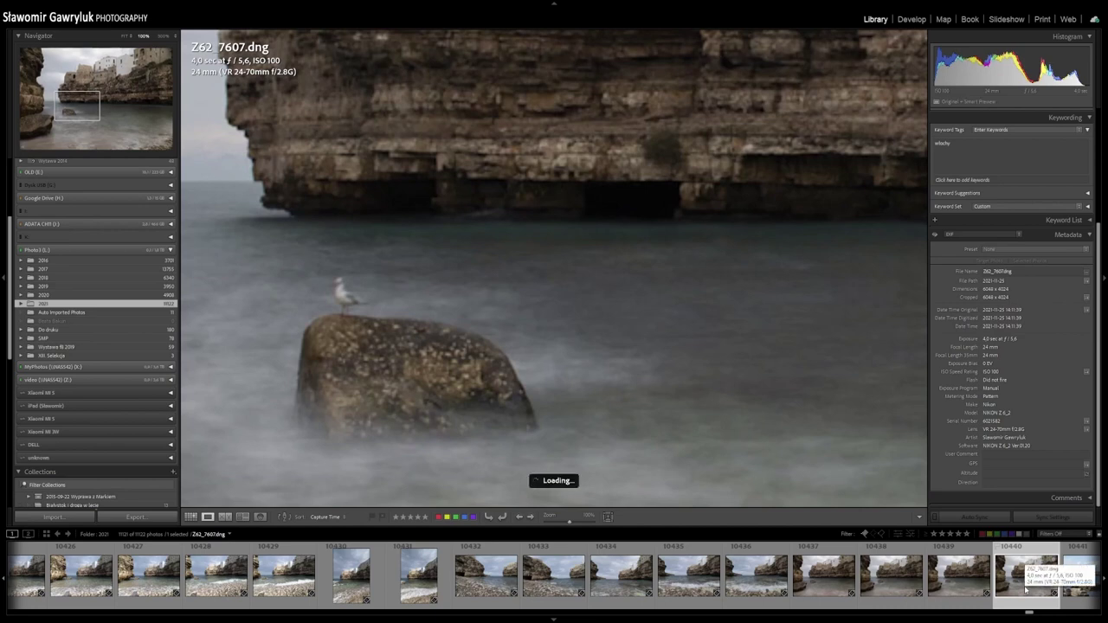
pyautogui.click(823, 576)
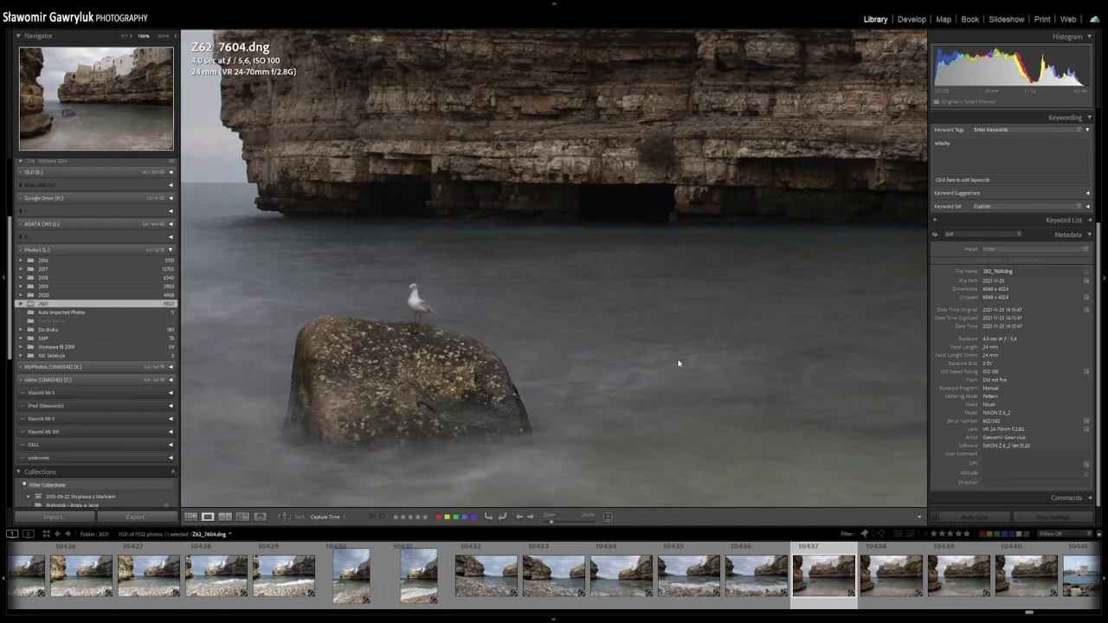
pyautogui.click(677, 360)
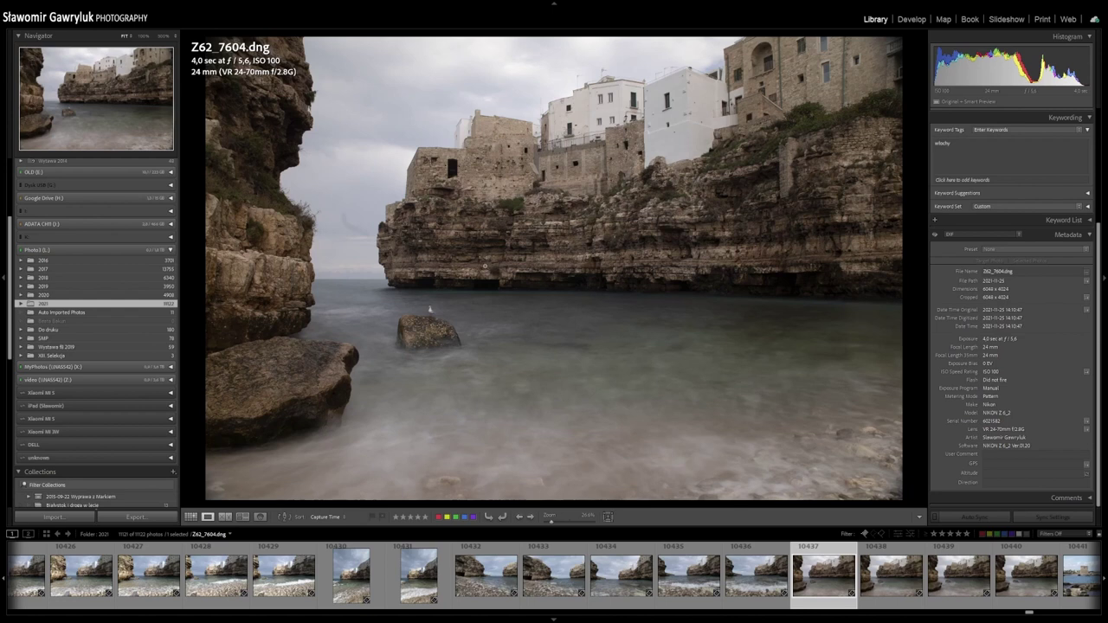
# Step: Browse ahead in the filmstrip, return to Z62_7604.dng and open it in the Develop module
pyautogui.click(1080, 579)
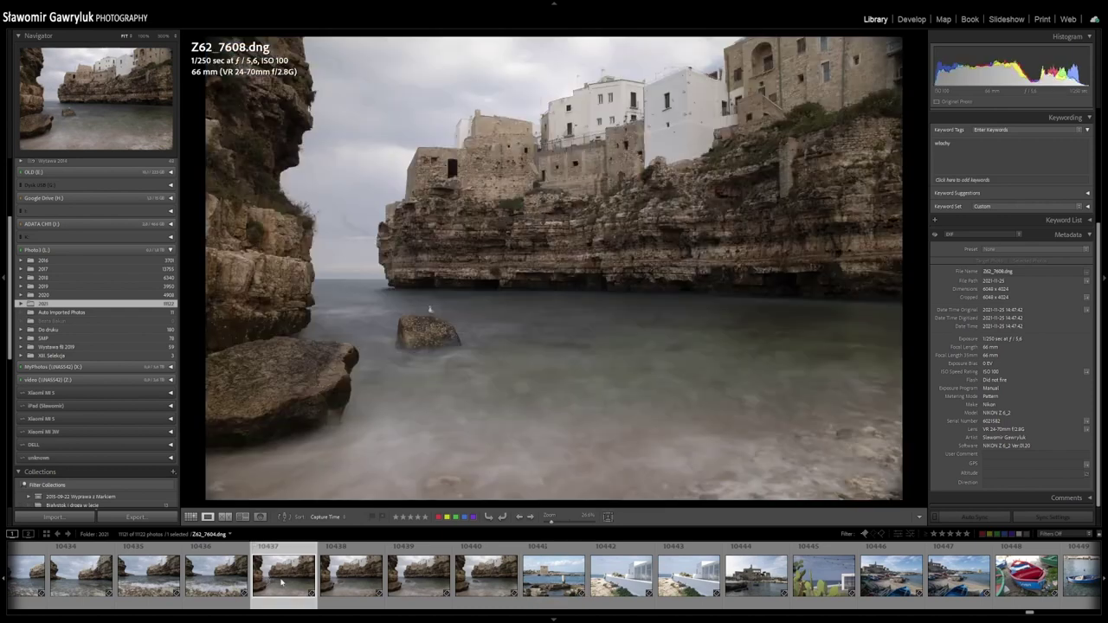
pyautogui.click(269, 583)
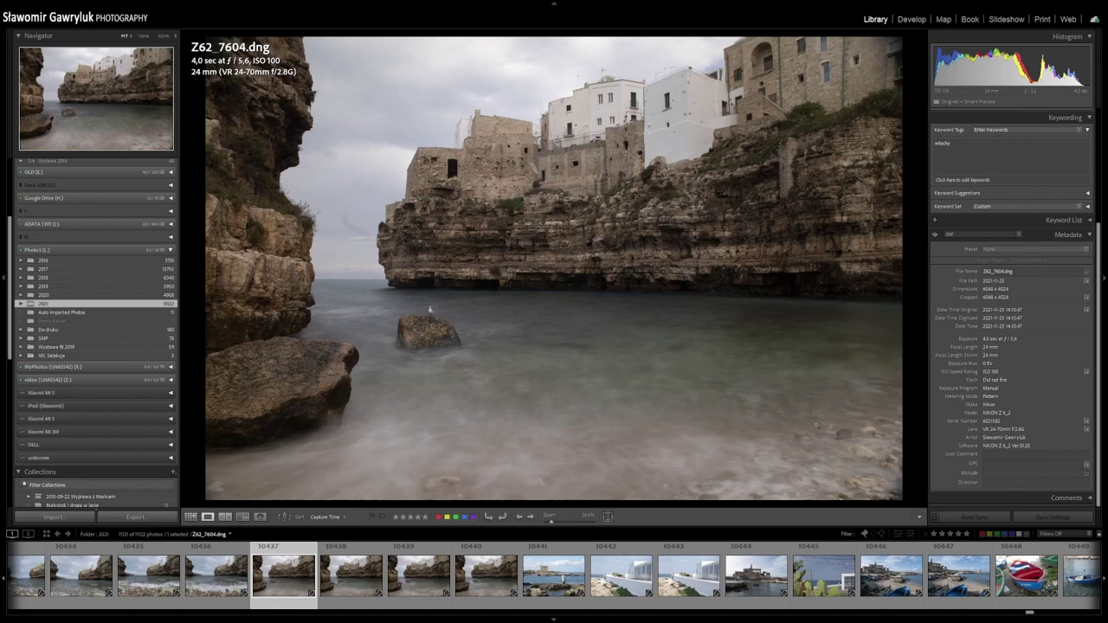
pyautogui.click(912, 19)
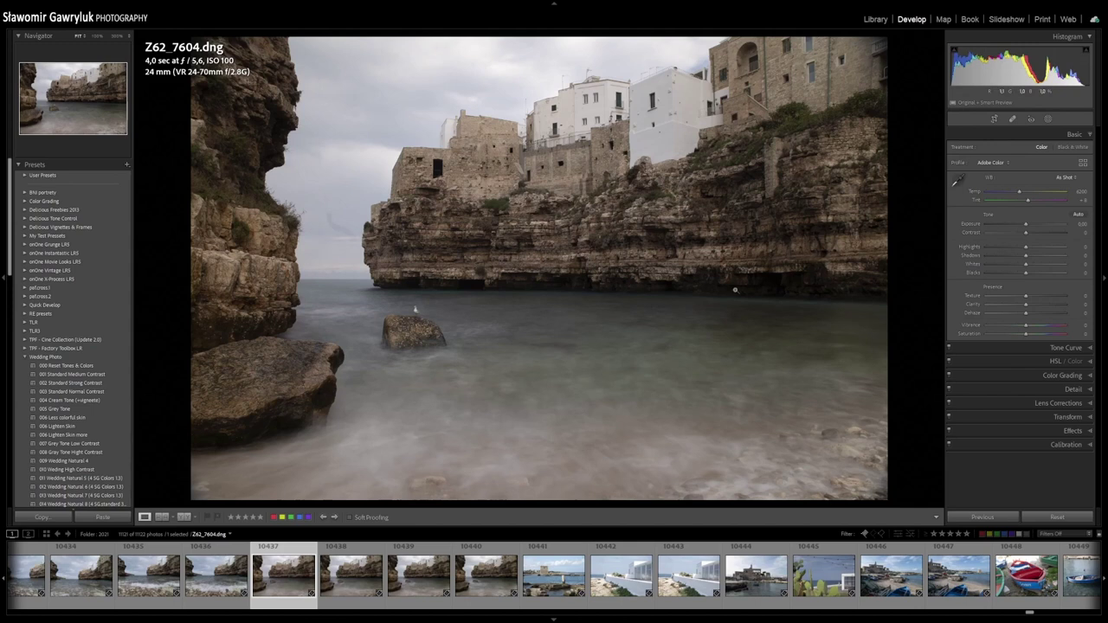
# Step: Heal the faint smudge in the sky between the two cliffs with clean sky from above it, and check the repair at 100%
pyautogui.click(1011, 120)
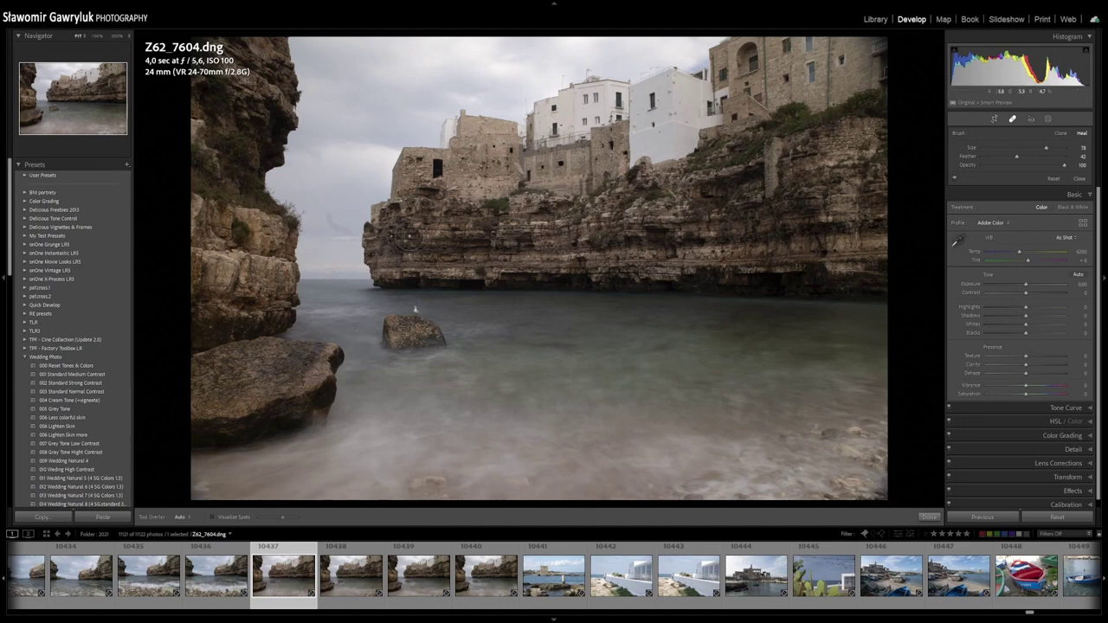
pyautogui.scroll(-1, 338, 214)
pyautogui.click(328, 216)
pyautogui.moveTo(328, 215)
pyautogui.mouseDown()
pyautogui.moveTo(329, 229)
pyautogui.moveTo(357, 231)
pyautogui.mouseUp()
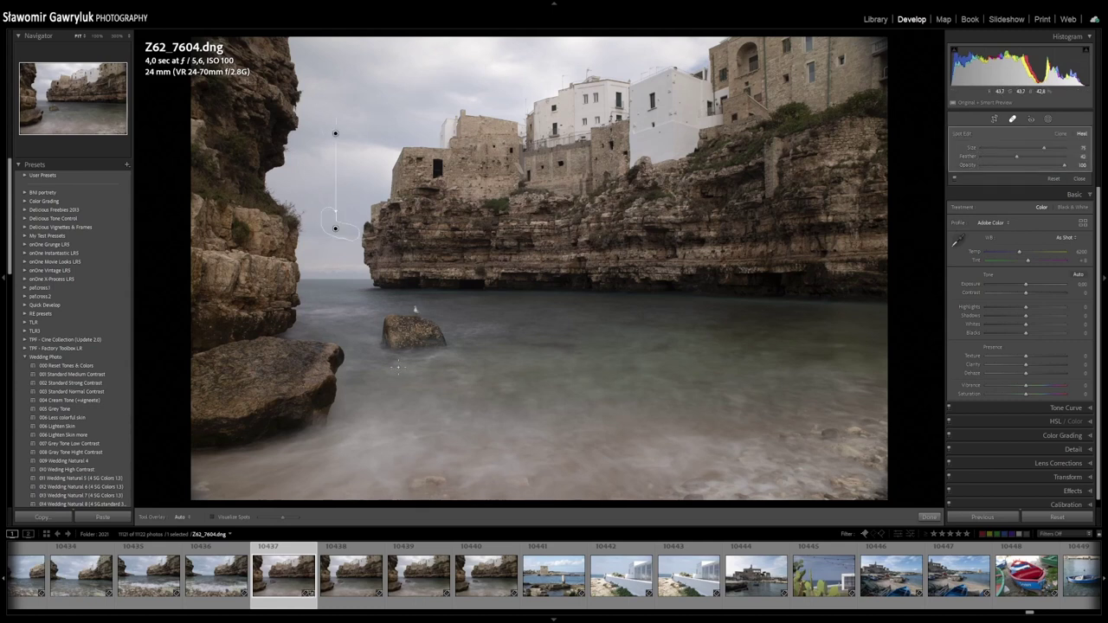
pyautogui.click(928, 517)
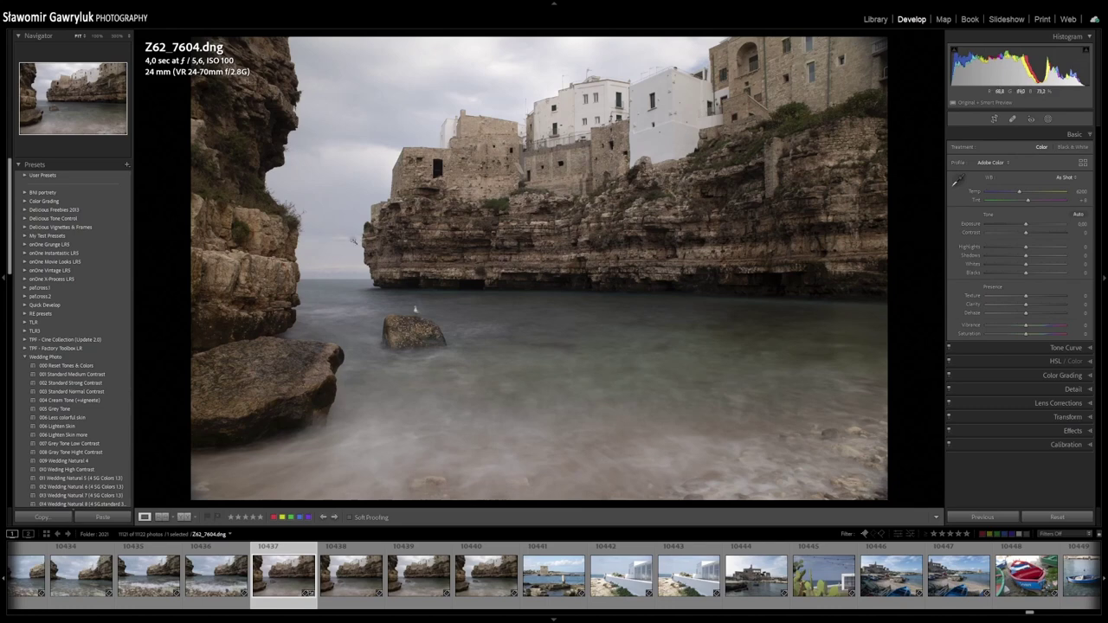
pyautogui.click(342, 246)
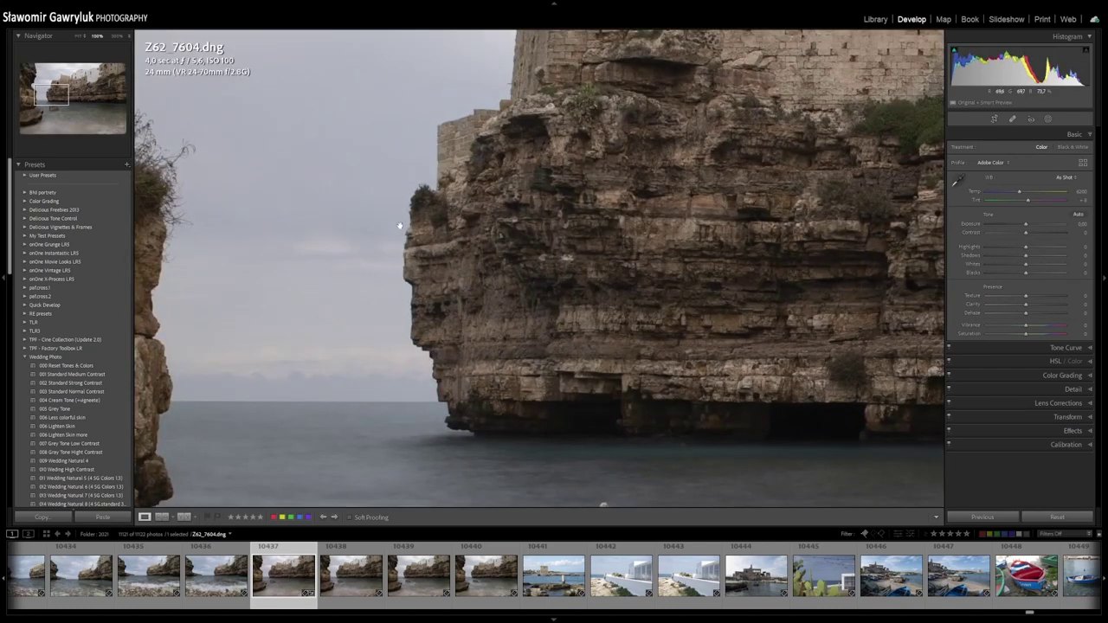
pyautogui.click(353, 233)
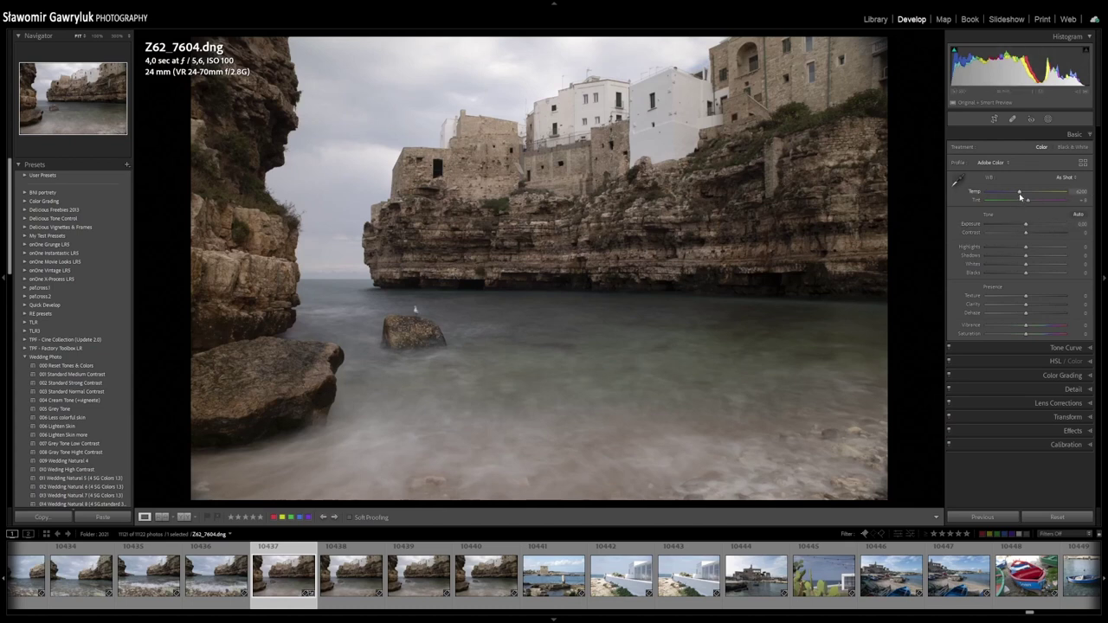
# Step: Cool the photo's white balance by setting Temp to 5200
pyautogui.moveTo(1019, 193); pyautogui.dragTo(1016, 192)
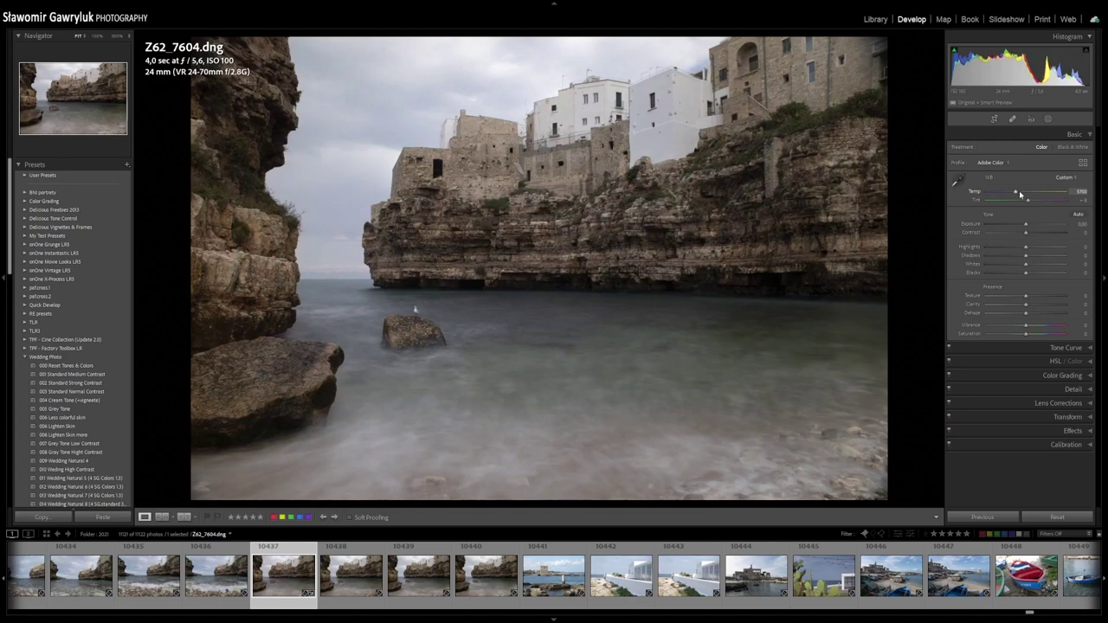
pyautogui.press('Down')
pyautogui.press('Down')
pyautogui.press('Down')
pyautogui.press('Down')
pyautogui.press('Down')
pyautogui.press('Down')
pyautogui.press('Down')
pyautogui.press('Down')
pyautogui.press('Down')
pyautogui.press('Down')
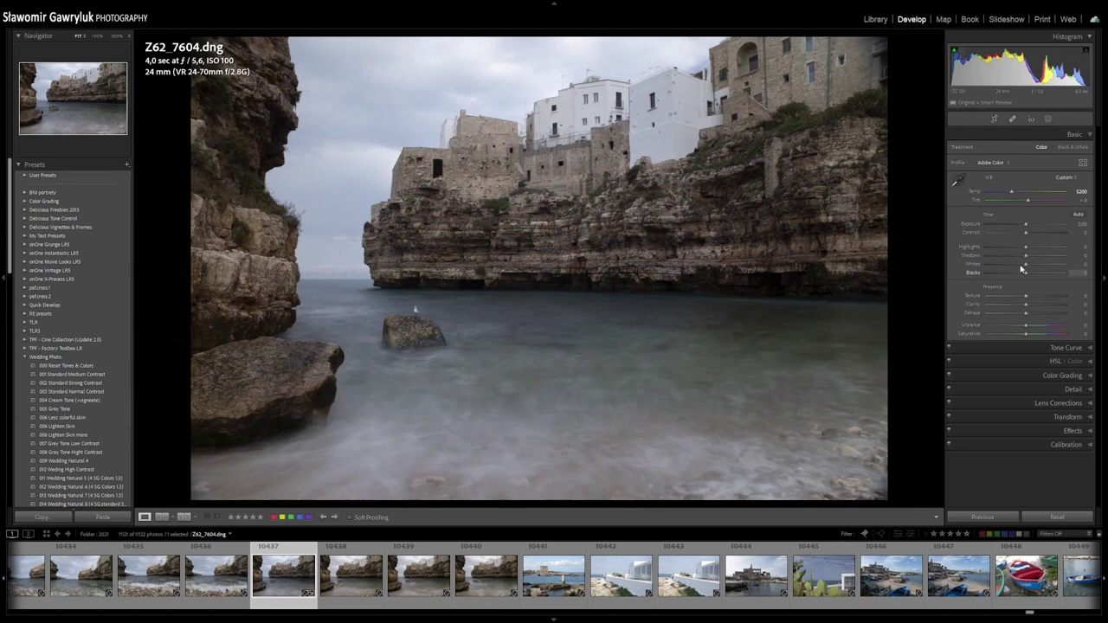
# Step: Set Exposure to +0.06, Highlights to -44, Shadows to +73, Clarity to +47 and Vibrance to +36 for the whole photo
pyautogui.moveTo(1026, 226); pyautogui.dragTo(1046, 264)
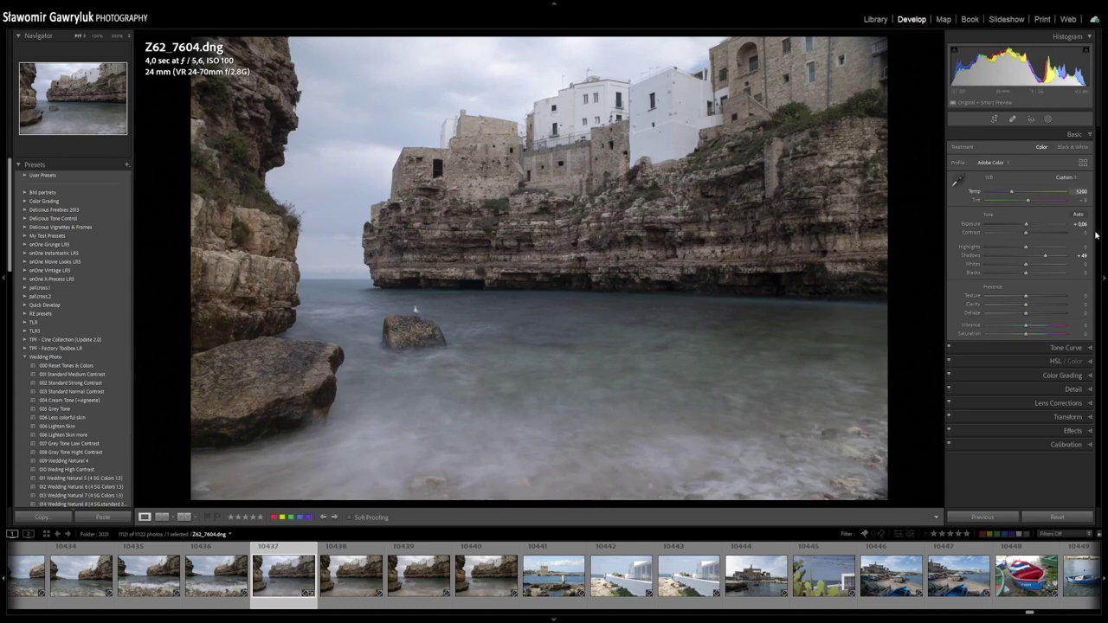
pyautogui.moveTo(1026, 248); pyautogui.dragTo(1011, 247)
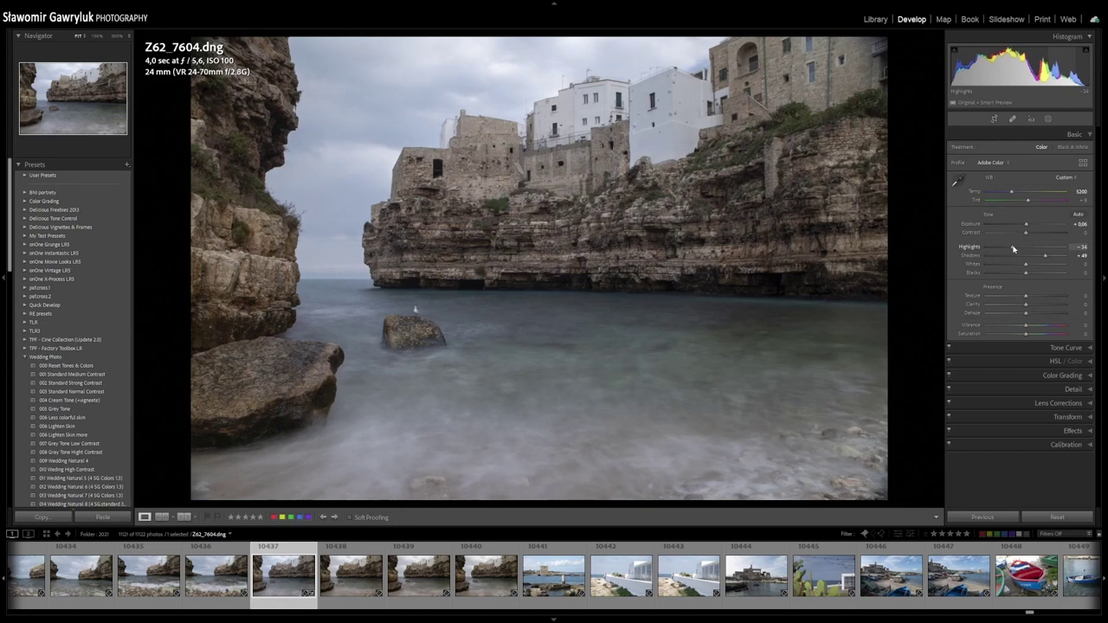
pyautogui.moveTo(1026, 306); pyautogui.dragTo(1041, 306)
pyautogui.moveTo(1044, 257); pyautogui.dragTo(1053, 258)
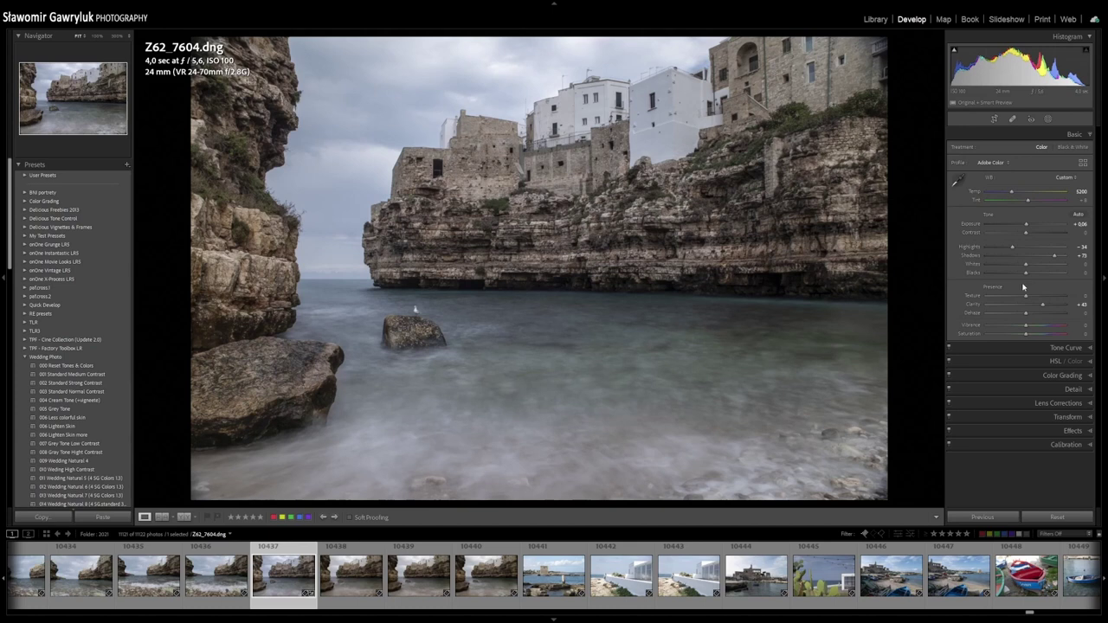
pyautogui.moveTo(1014, 248); pyautogui.dragTo(1007, 249)
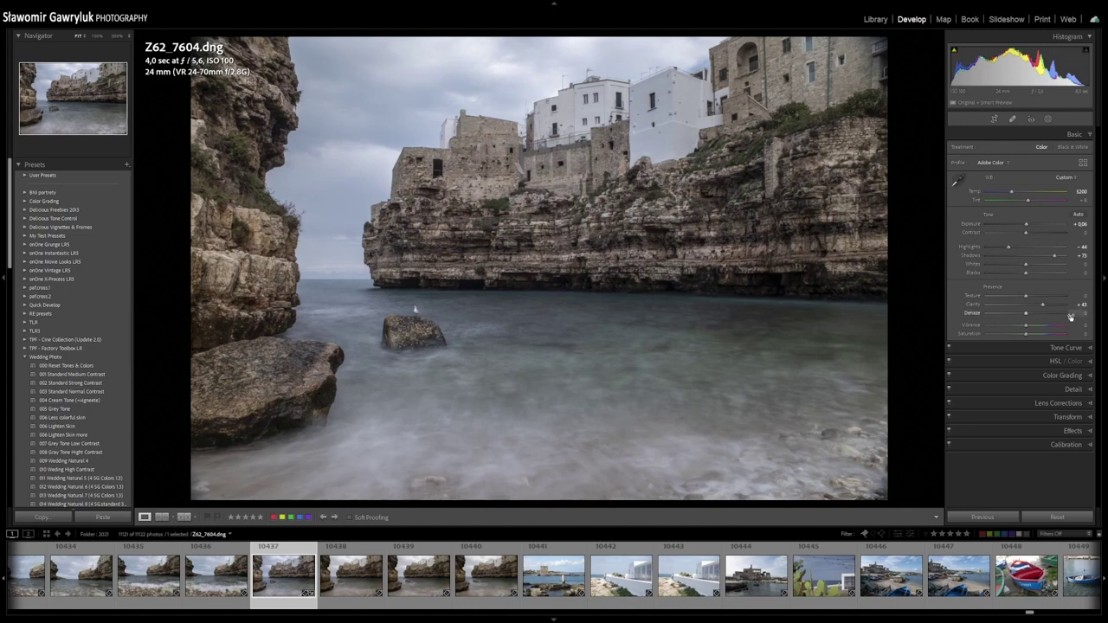
pyautogui.moveTo(1043, 306); pyautogui.dragTo(1044, 310)
pyautogui.moveTo(1026, 327); pyautogui.dragTo(1042, 328)
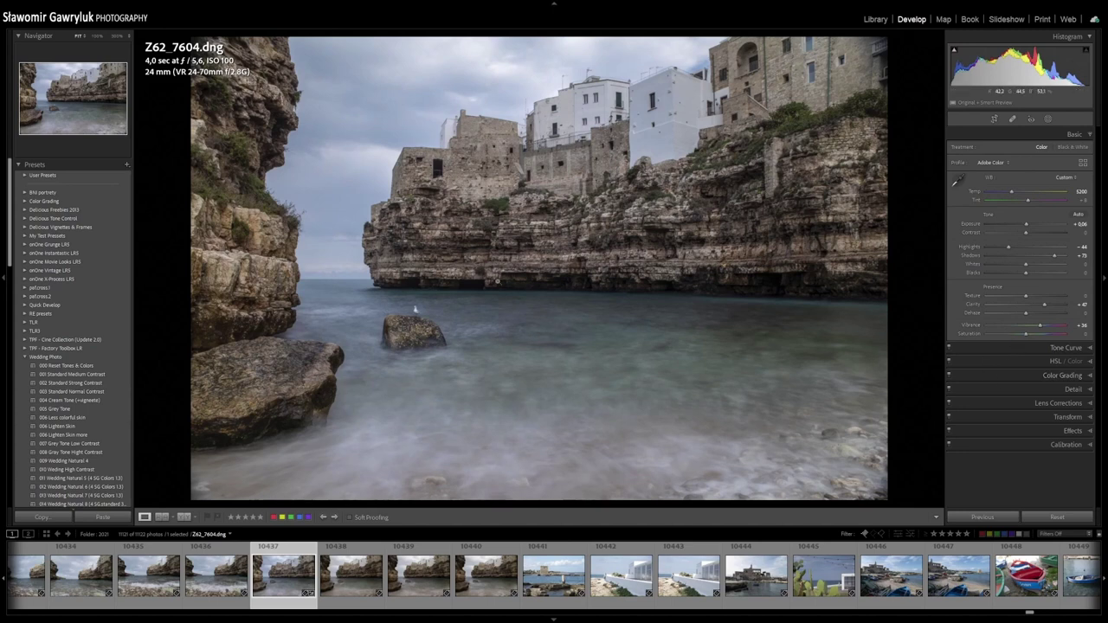
# Step: Create a mask that automatically selects the sky, and hide its green overlay
pyautogui.click(1046, 123)
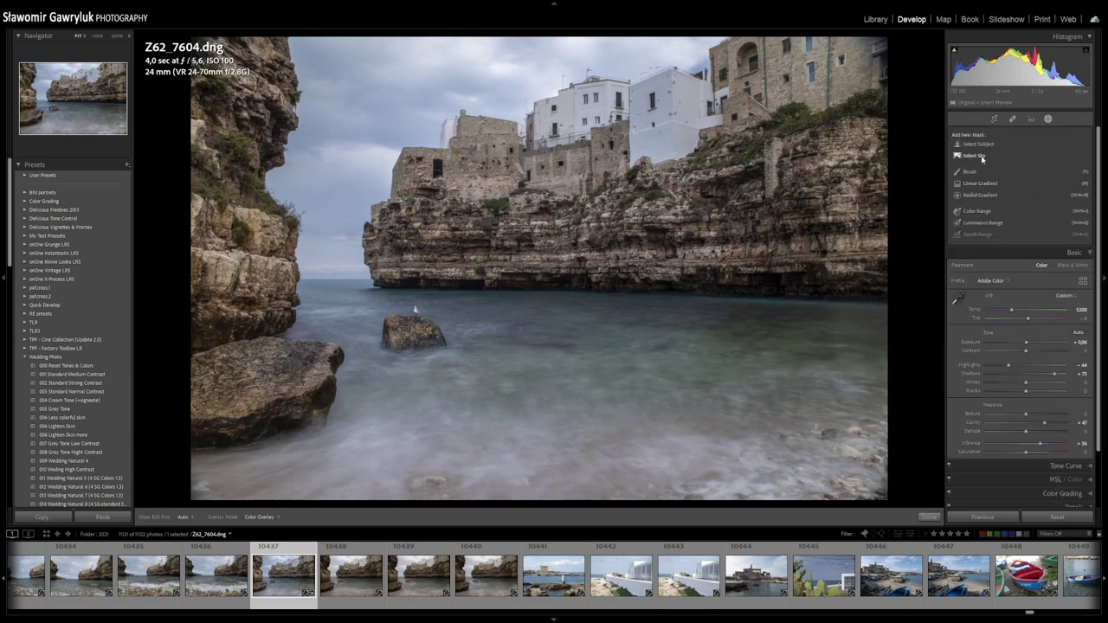
pyautogui.click(974, 157)
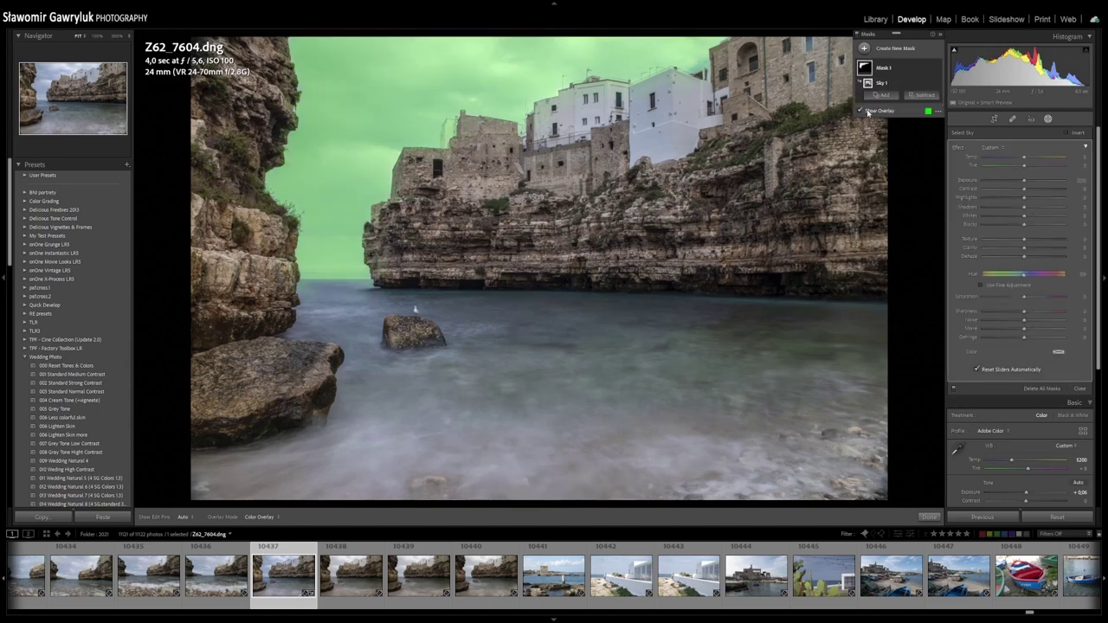
pyautogui.click(860, 111)
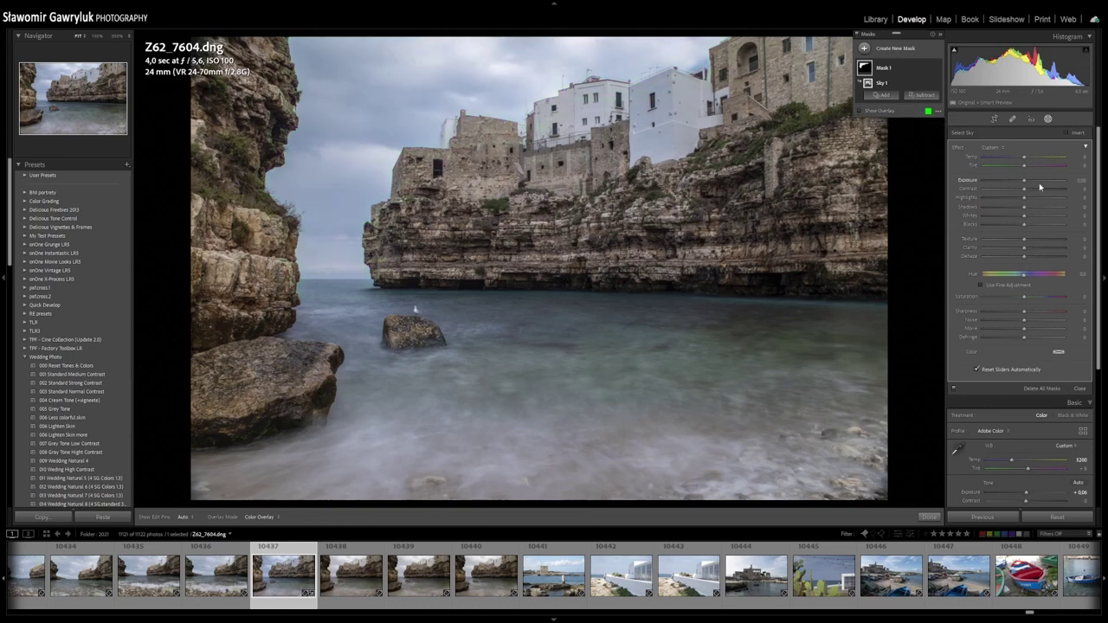
# Step: Set Dehaze to 21 and Temp to 12 for the sky mask, and leave masking
pyautogui.moveTo(1024, 180)
pyautogui.mouseDown()
pyautogui.moveTo(1013, 180)
pyautogui.moveTo(1059, 195)
pyautogui.moveTo(1004, 187)
pyautogui.moveTo(1034, 189)
pyautogui.moveTo(1015, 189)
pyautogui.moveTo(1026, 184)
pyautogui.mouseUp()
pyautogui.press('o')
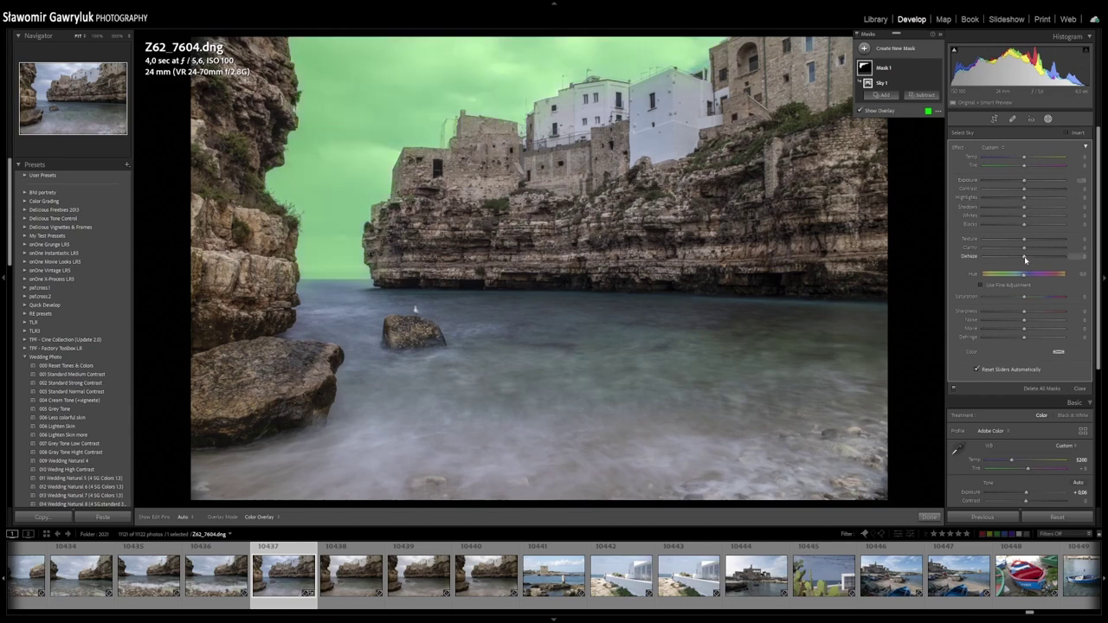
pyautogui.press('o')
pyautogui.moveTo(1029, 258); pyautogui.dragTo(1033, 259)
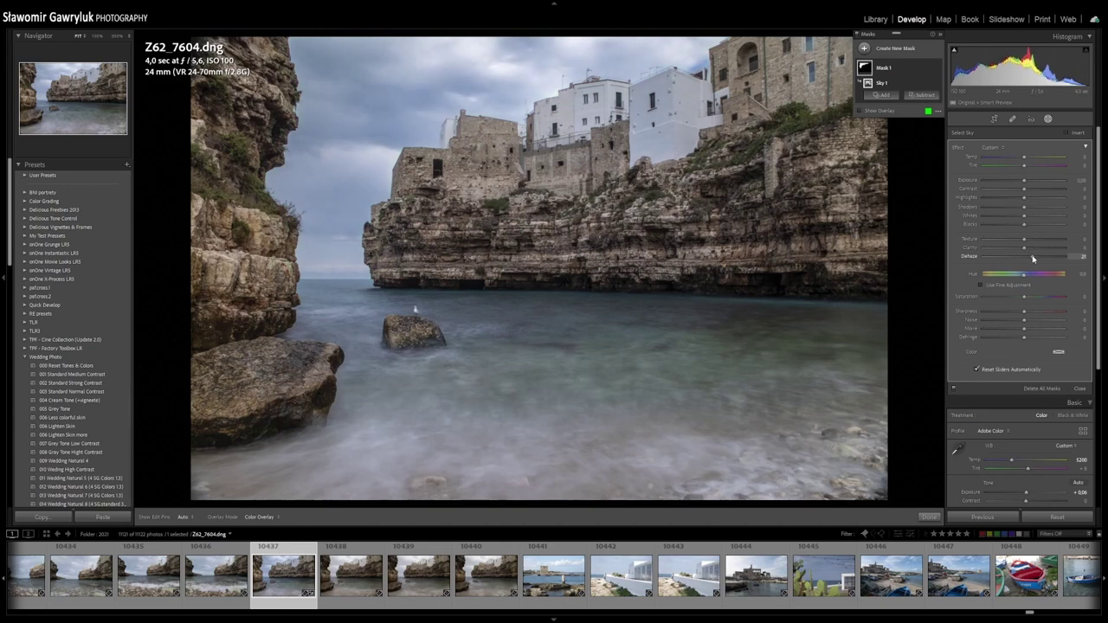
pyautogui.moveTo(1023, 159); pyautogui.dragTo(1029, 159)
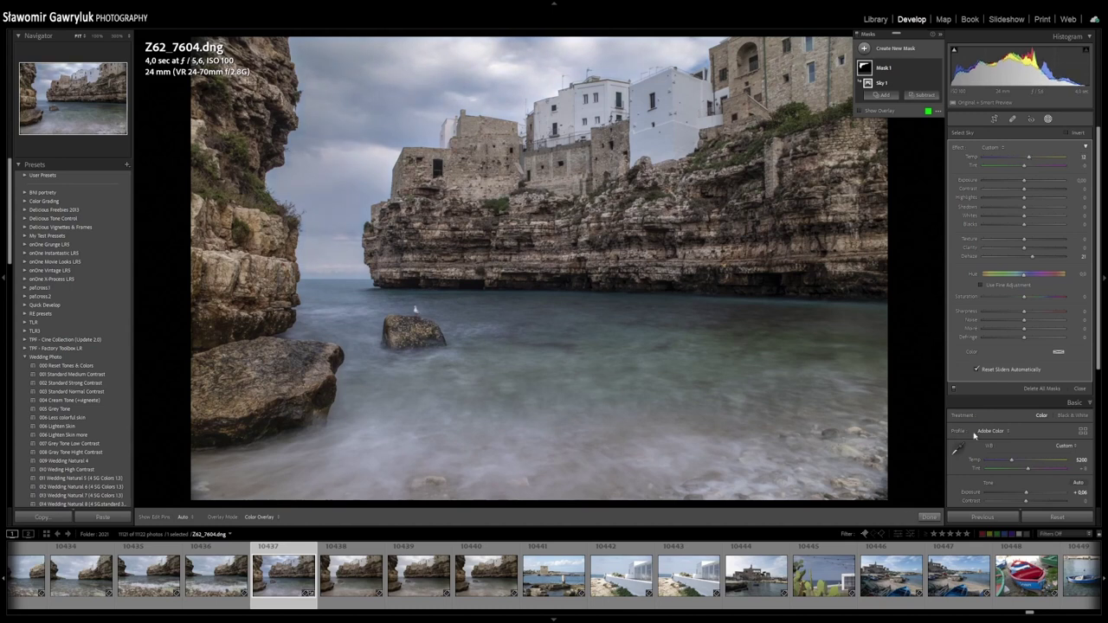
pyautogui.click(1026, 392)
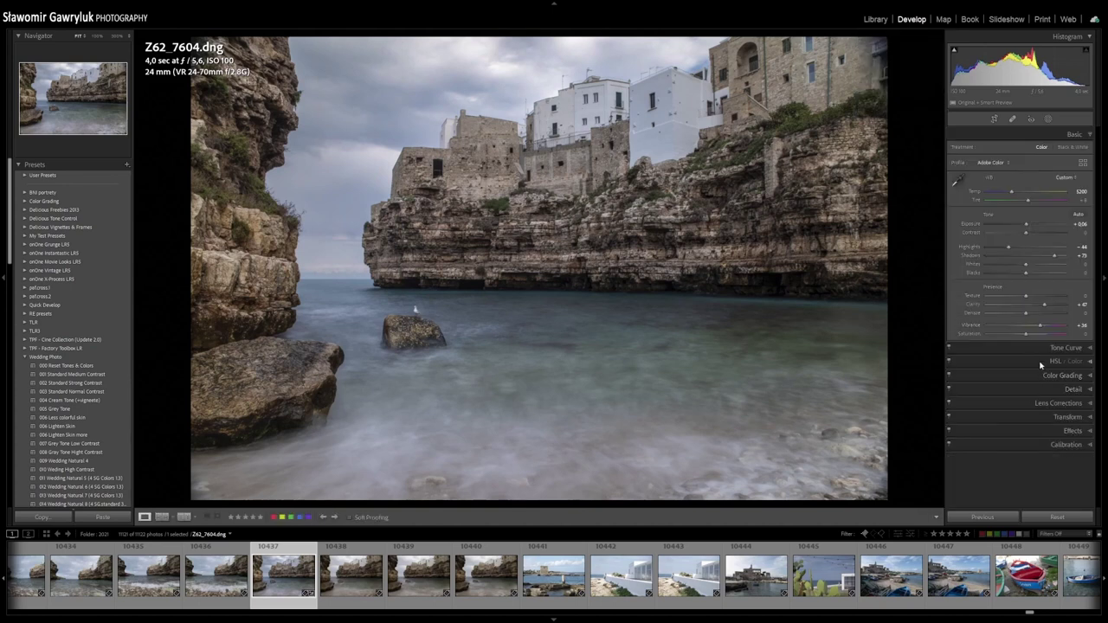
# Step: Crop the photo slightly at the original aspect ratio, cutting away the pebbly shore at the lower right, and apply the crop
pyautogui.click(994, 118)
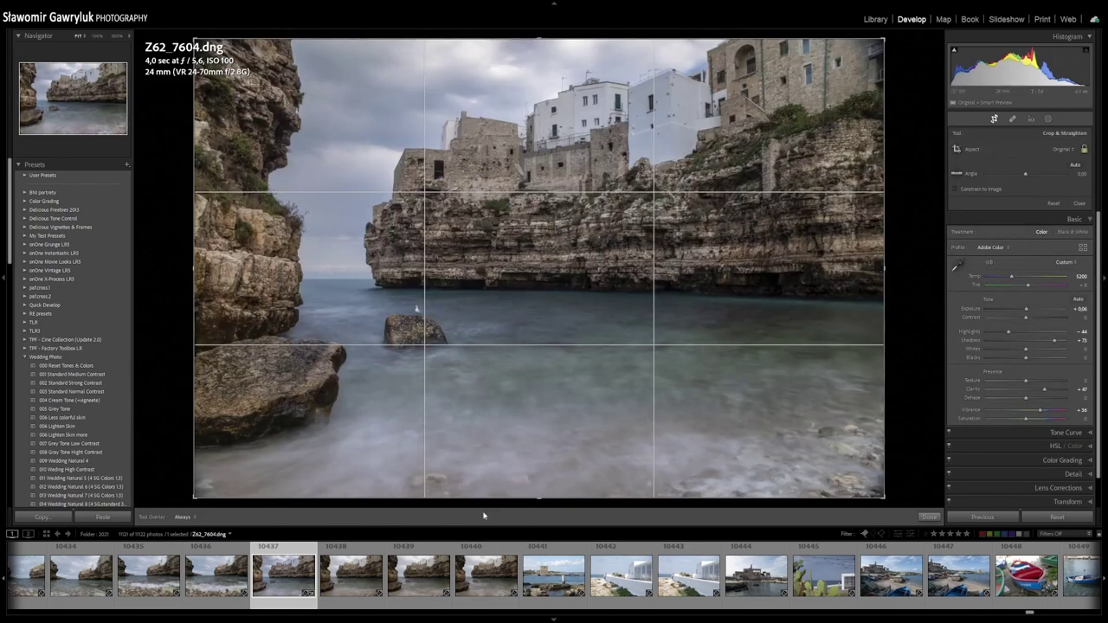
pyautogui.moveTo(539, 499); pyautogui.dragTo(544, 488)
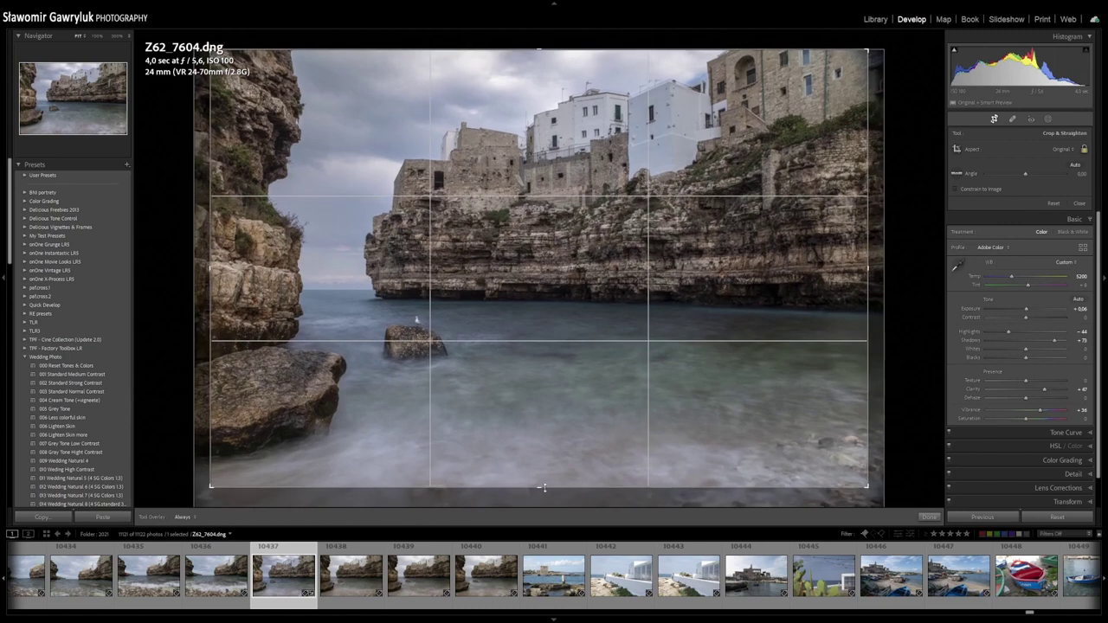
pyautogui.moveTo(485, 398); pyautogui.dragTo(573, 407)
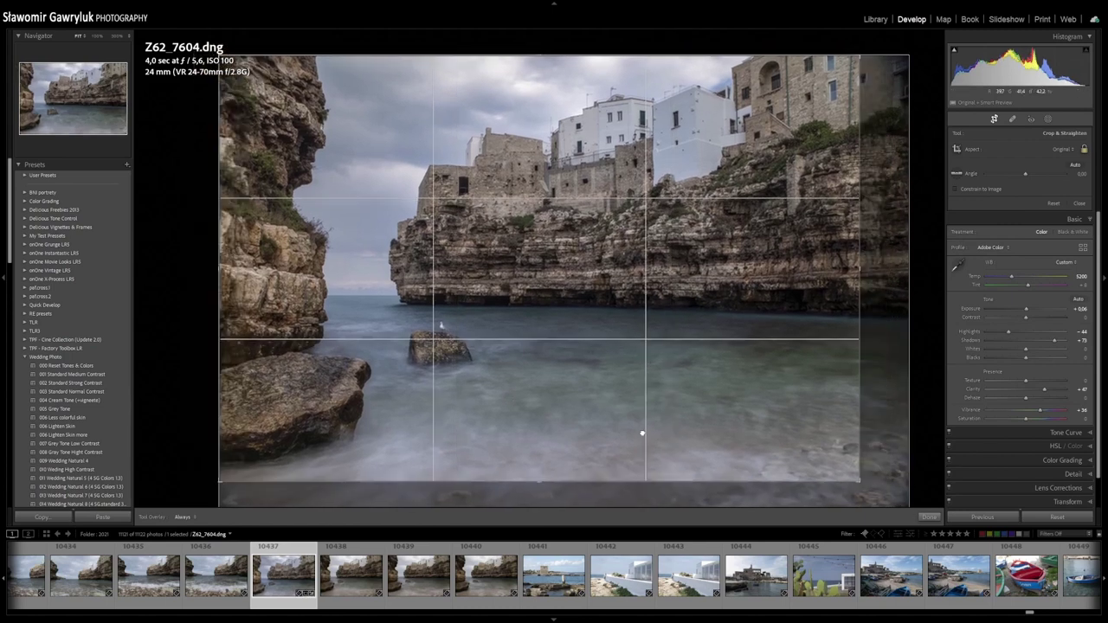
pyautogui.moveTo(856, 480); pyautogui.dragTo(852, 477)
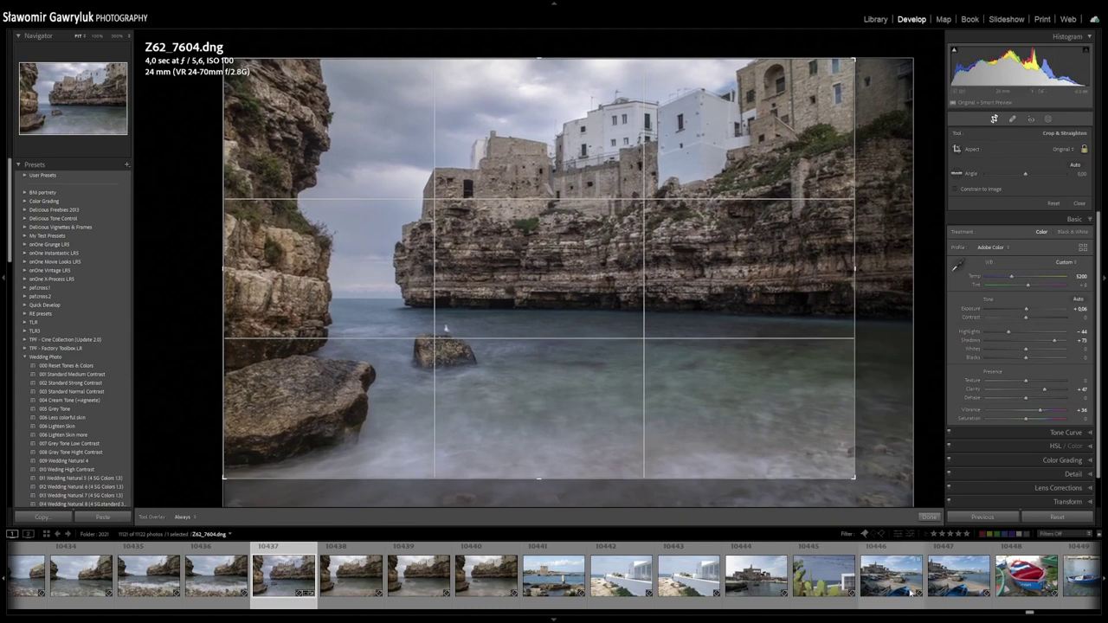
pyautogui.click(927, 518)
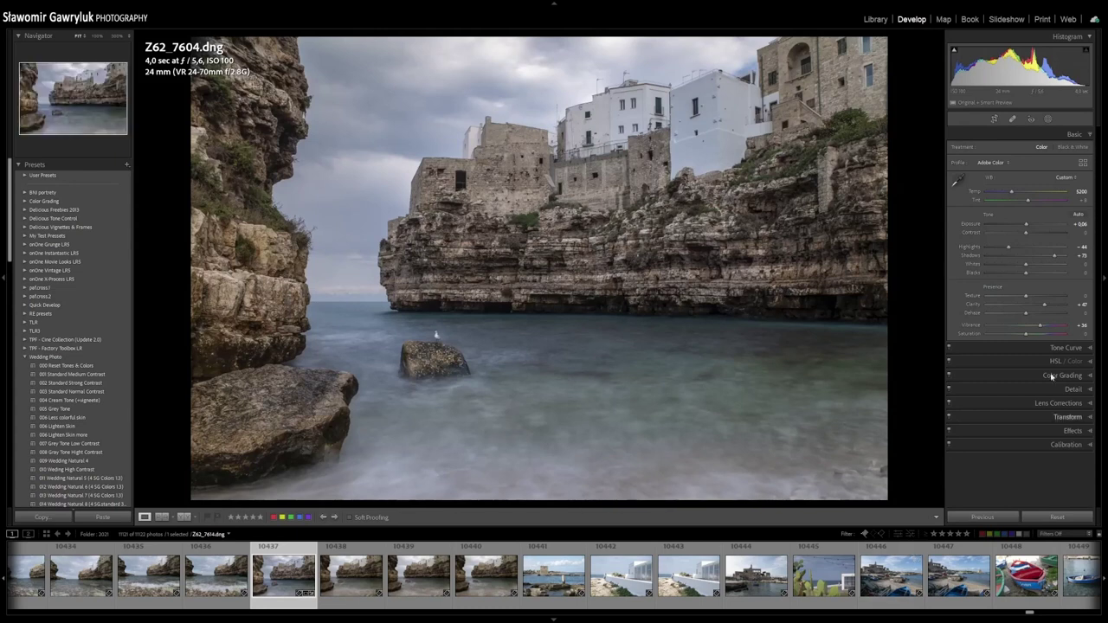
# Step: Raise the water's colour saturation to Aqua +18 and Blue +30 with the targeted adjustment, and set the overall Exposure to +0.44
pyautogui.click(1054, 361)
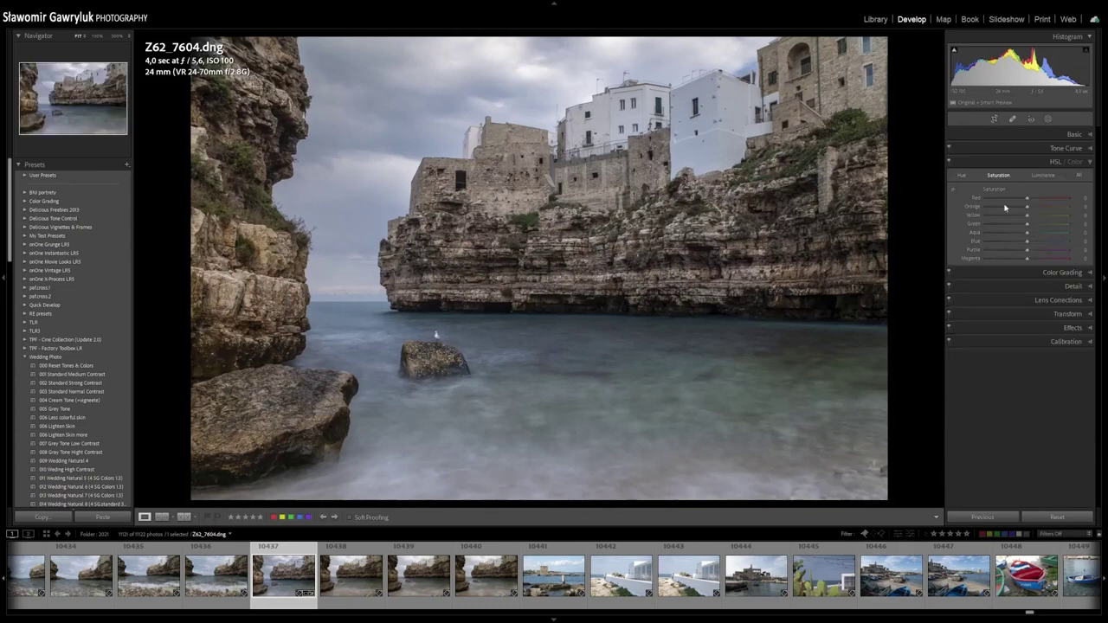
pyautogui.click(955, 188)
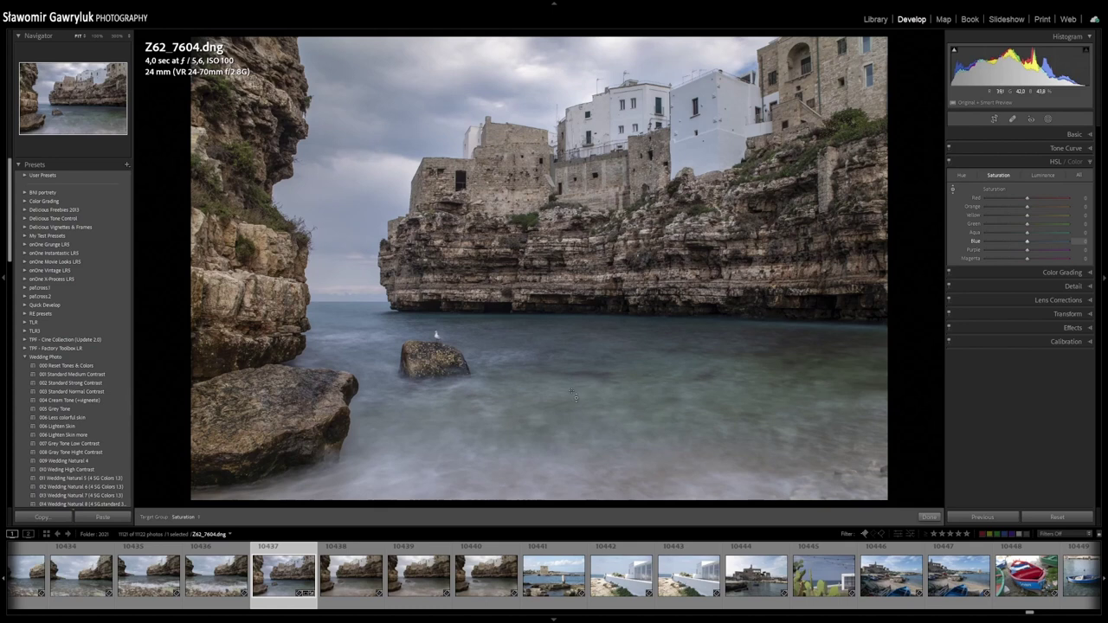
pyautogui.moveTo(572, 394); pyautogui.dragTo(572, 368)
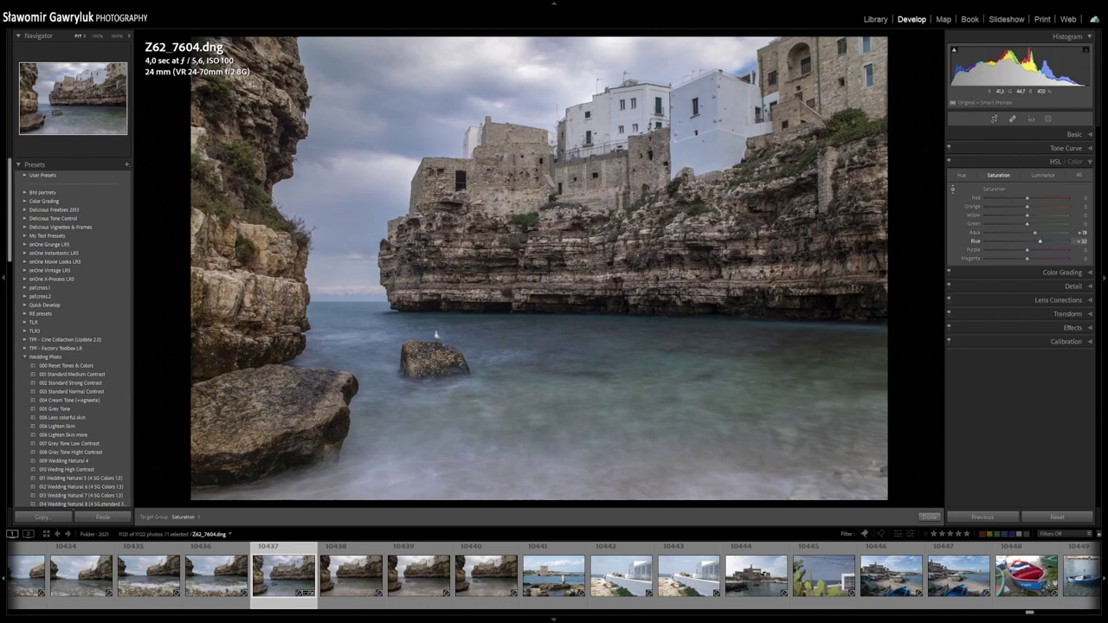
pyautogui.click(929, 517)
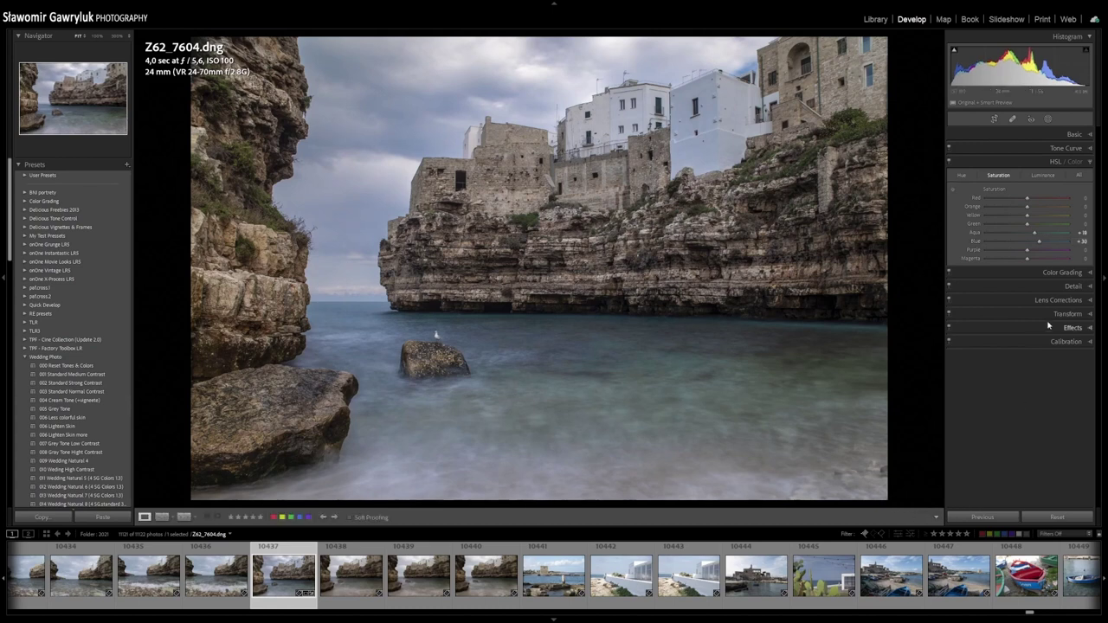
pyautogui.click(1072, 134)
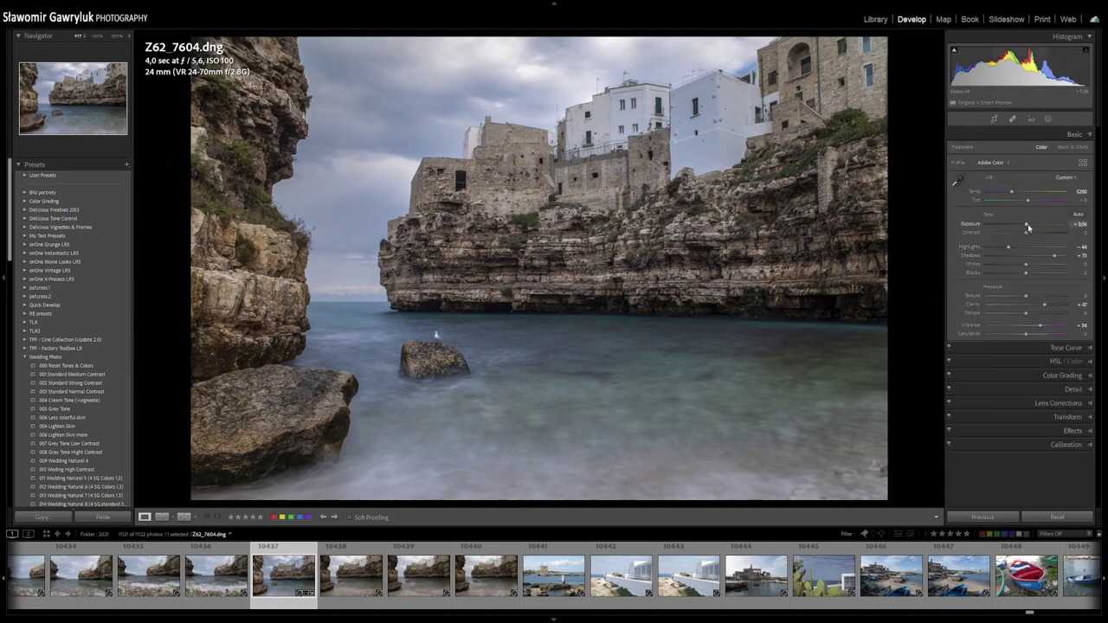
pyautogui.moveTo(1028, 227); pyautogui.dragTo(1031, 226)
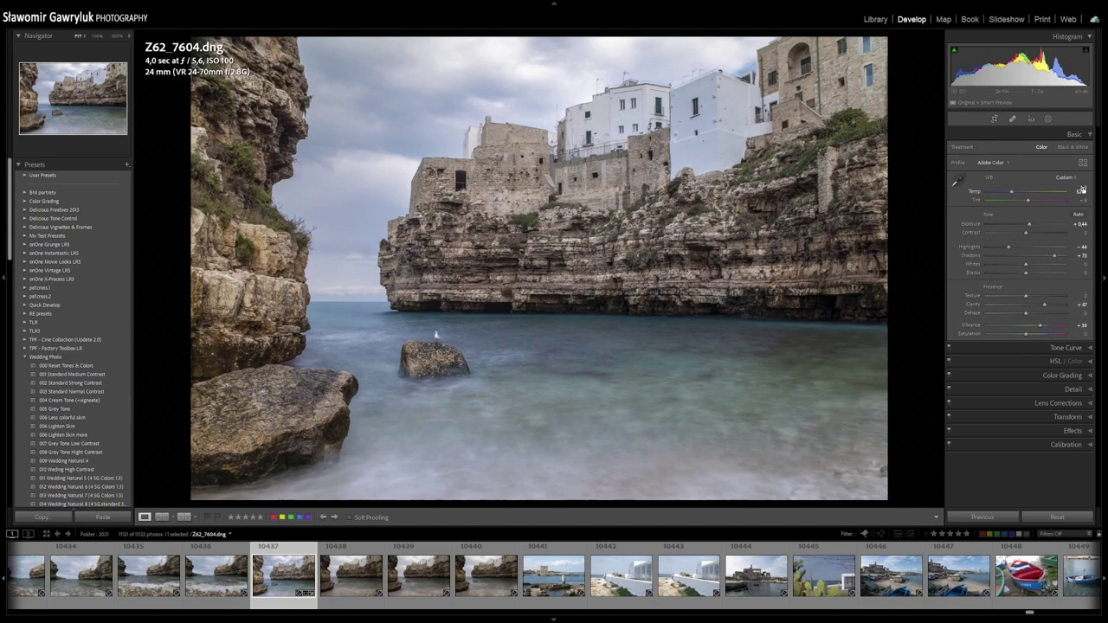
# Step: Create a new brush mask with Exposure -0.56 and enlarge the brush to size 22
pyautogui.click(1047, 118)
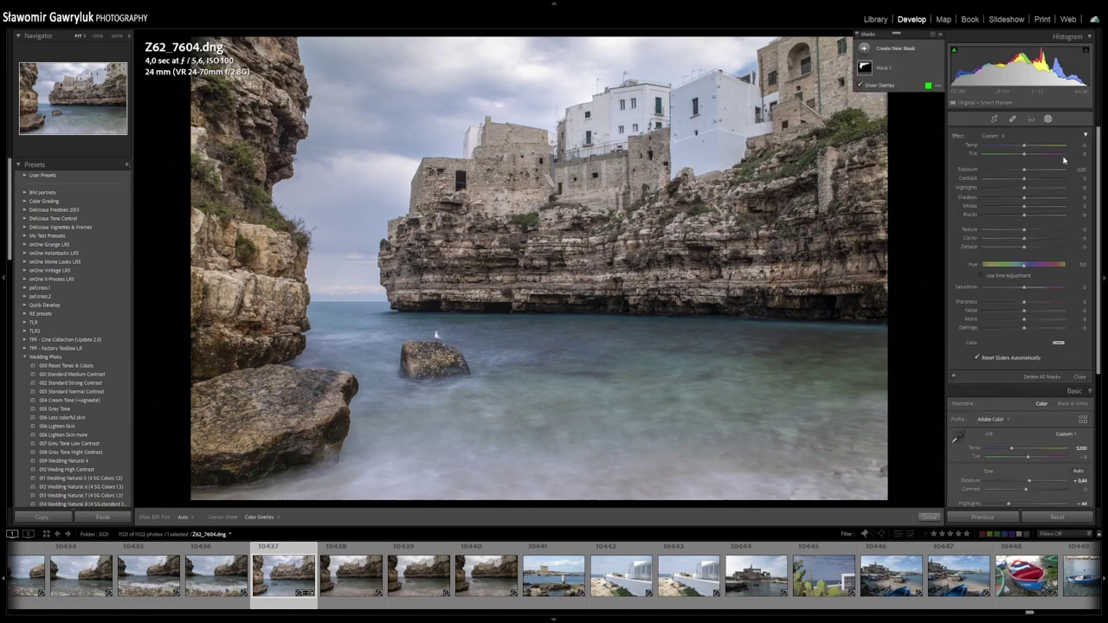
pyautogui.click(863, 49)
pyautogui.click(914, 108)
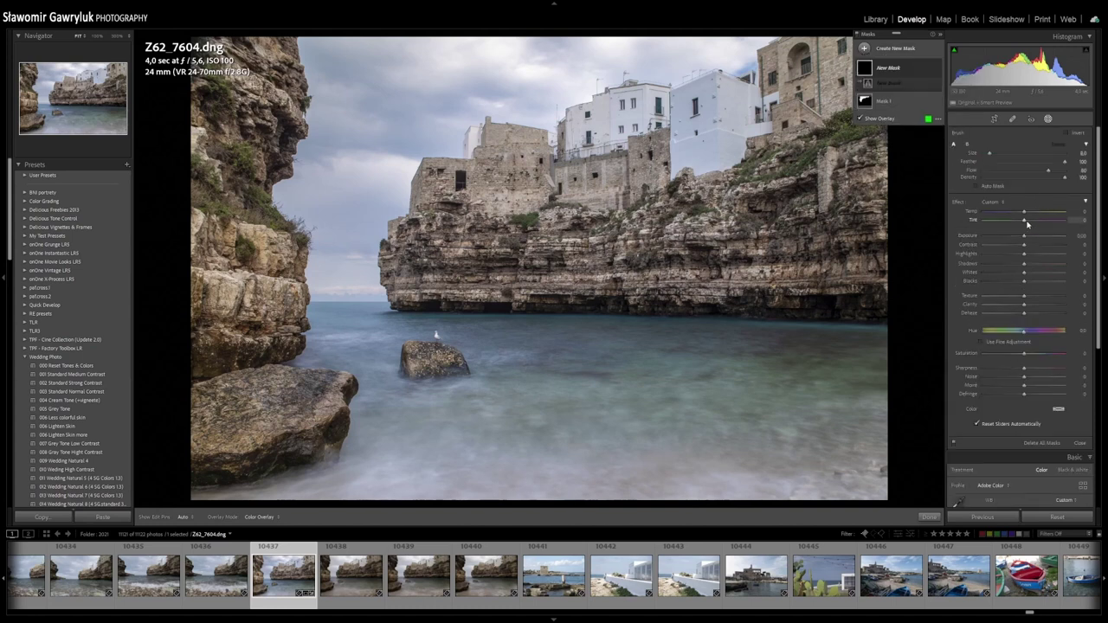
pyautogui.moveTo(1024, 236); pyautogui.dragTo(1019, 237)
pyautogui.scroll(7, 186, 396)
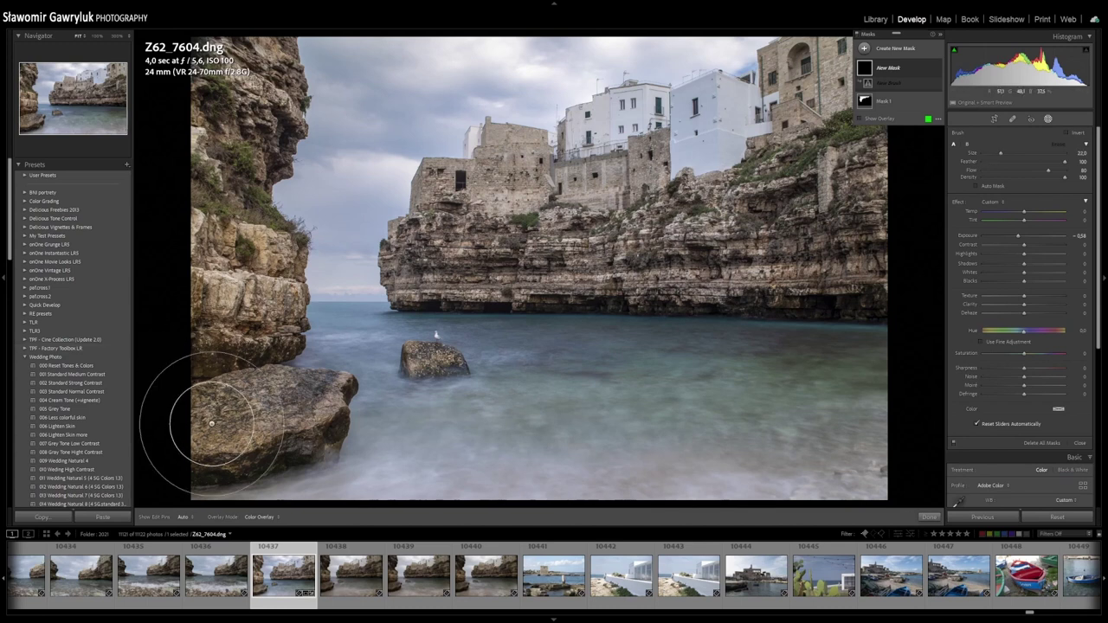
# Step: Paint the darkening brush along the photo's outer edges, over the left rocks and the bottom water, with the mask pins hidden, and leave masking
pyautogui.press('h')
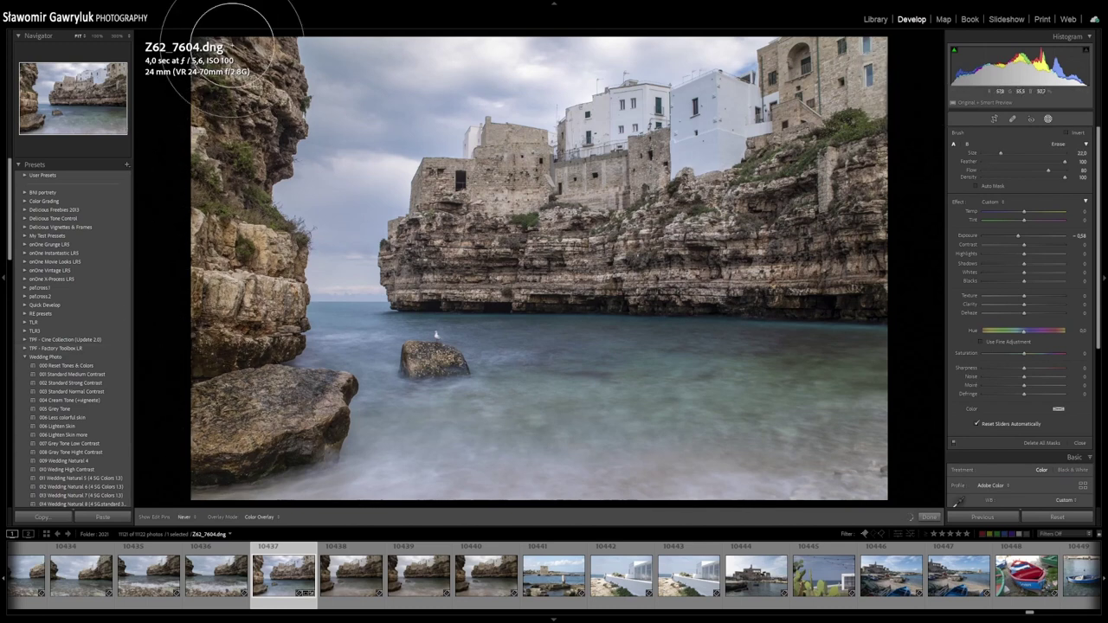
pyautogui.press('h')
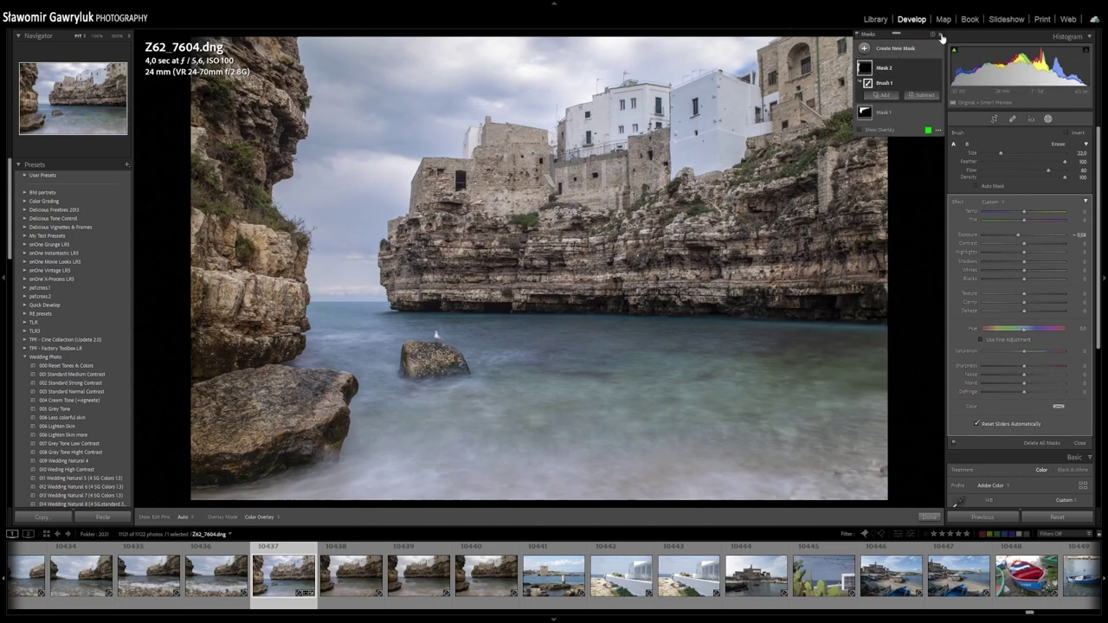
pyautogui.press('h')
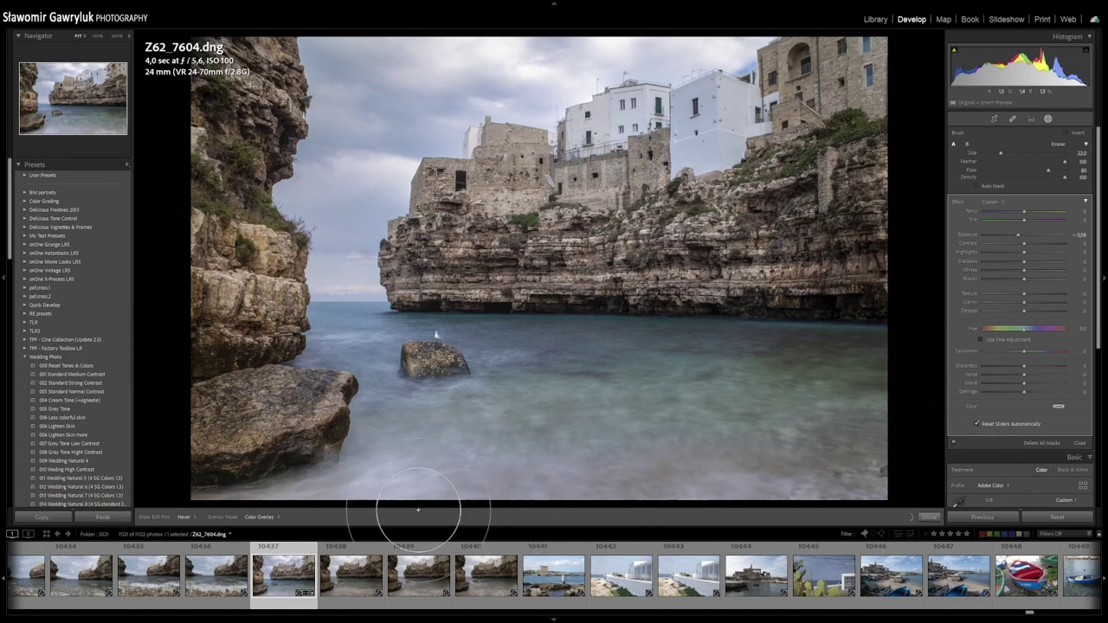
pyautogui.press('h')
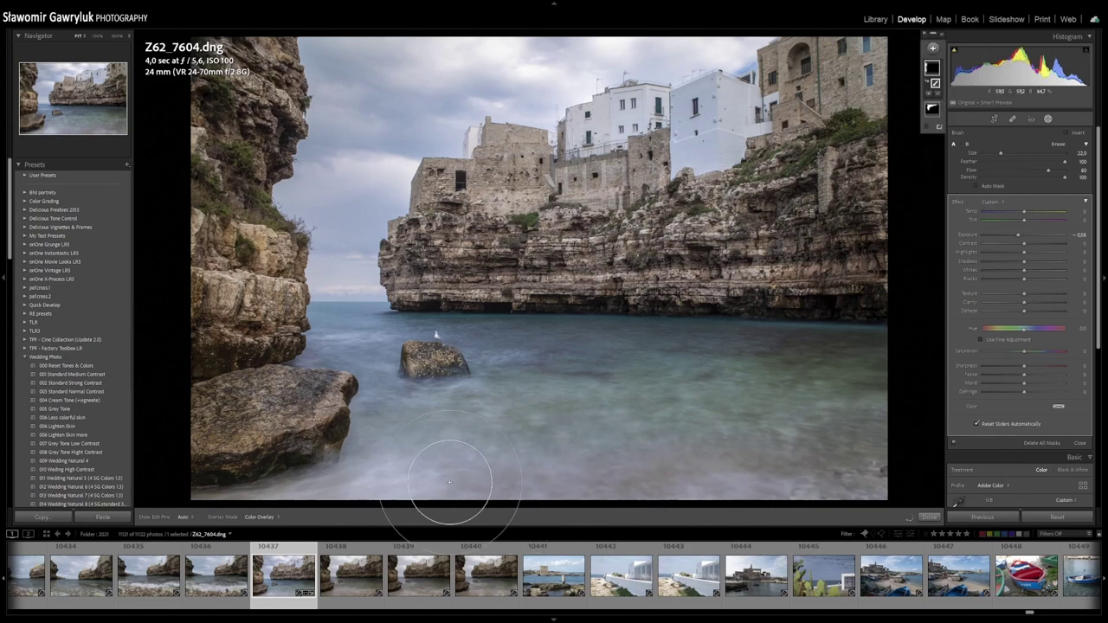
pyautogui.click(930, 518)
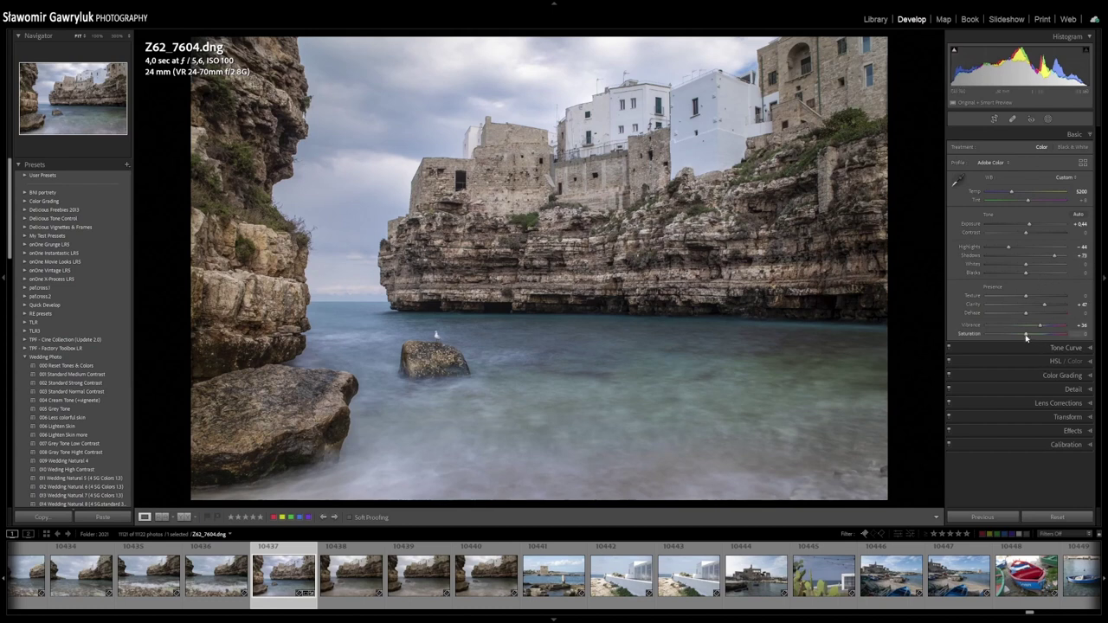
# Step: Raise the overall Saturation to +10 and compare the edited photo with its unedited version
pyautogui.moveTo(1028, 339); pyautogui.dragTo(1030, 339)
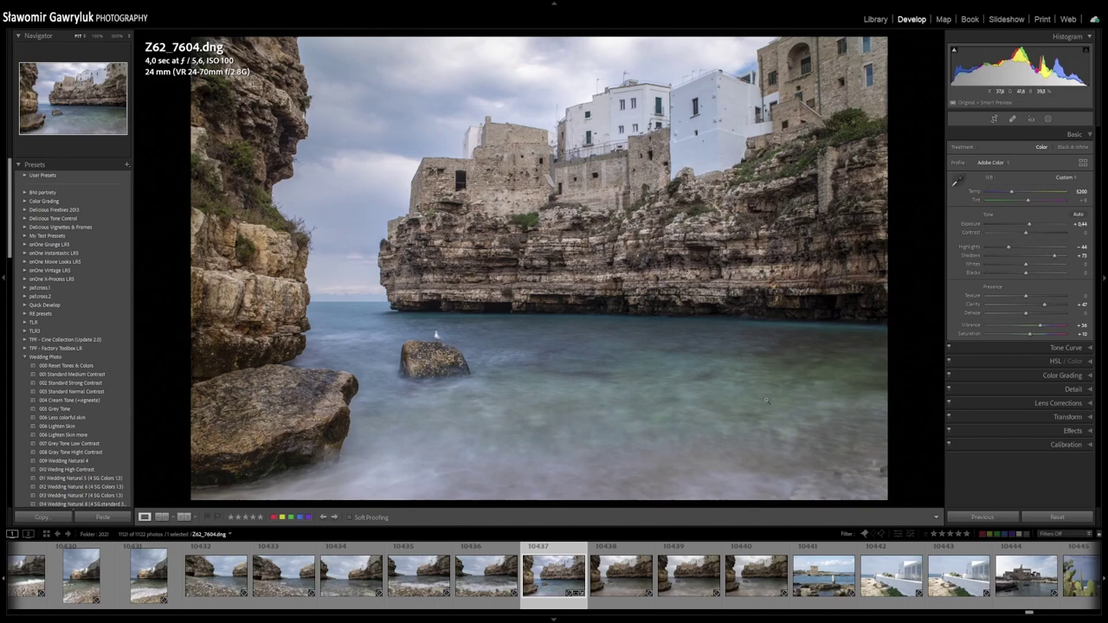
pyautogui.click(480, 204)
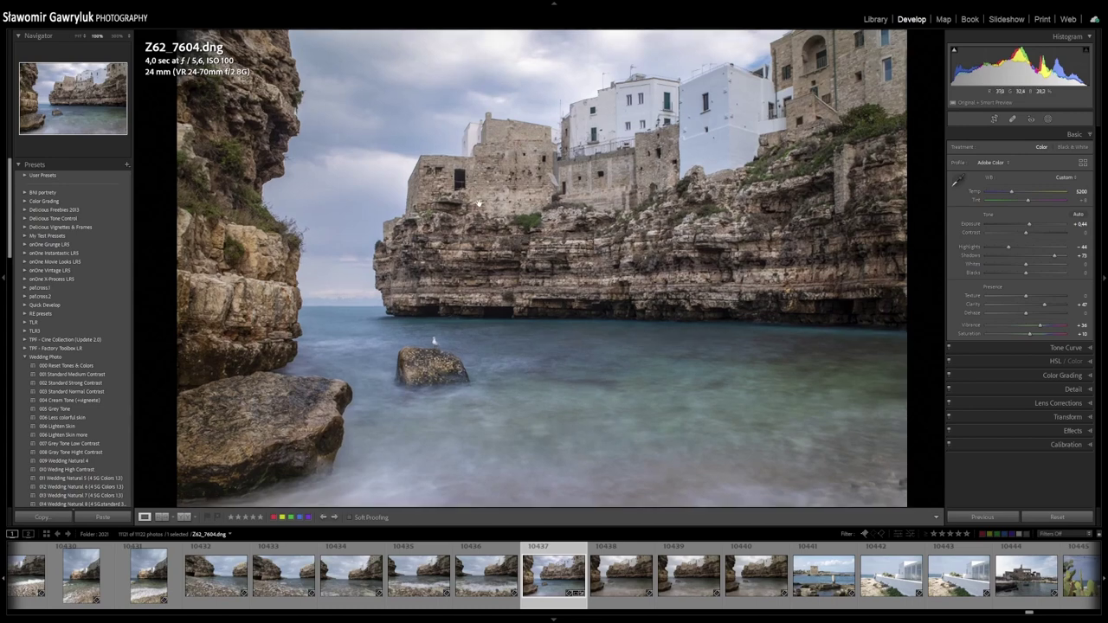
pyautogui.press('\\')
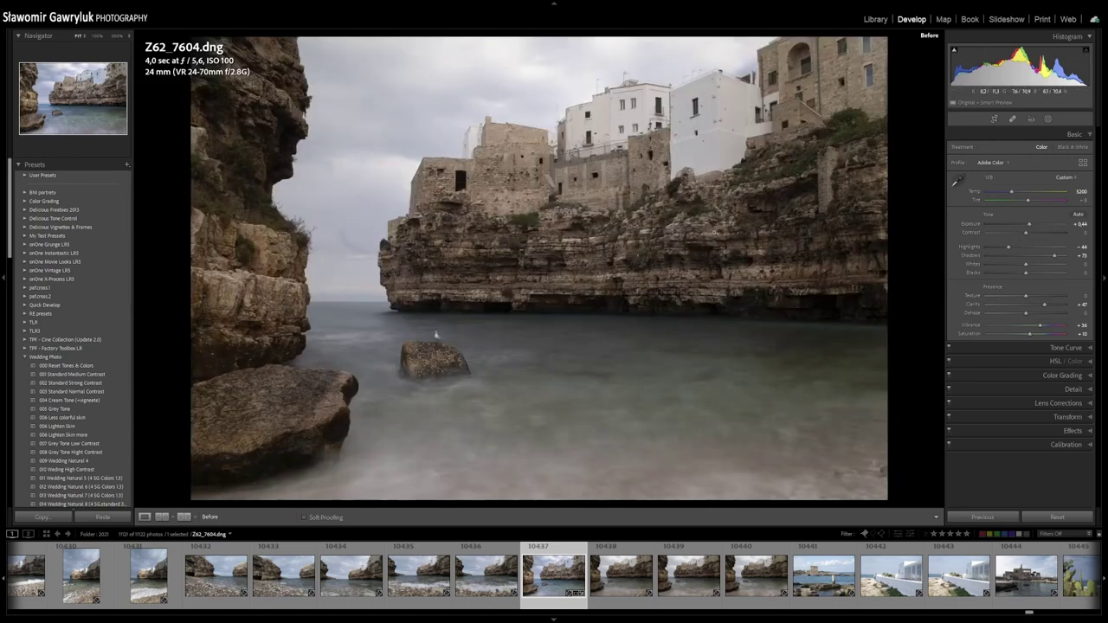
pyautogui.press('\\')
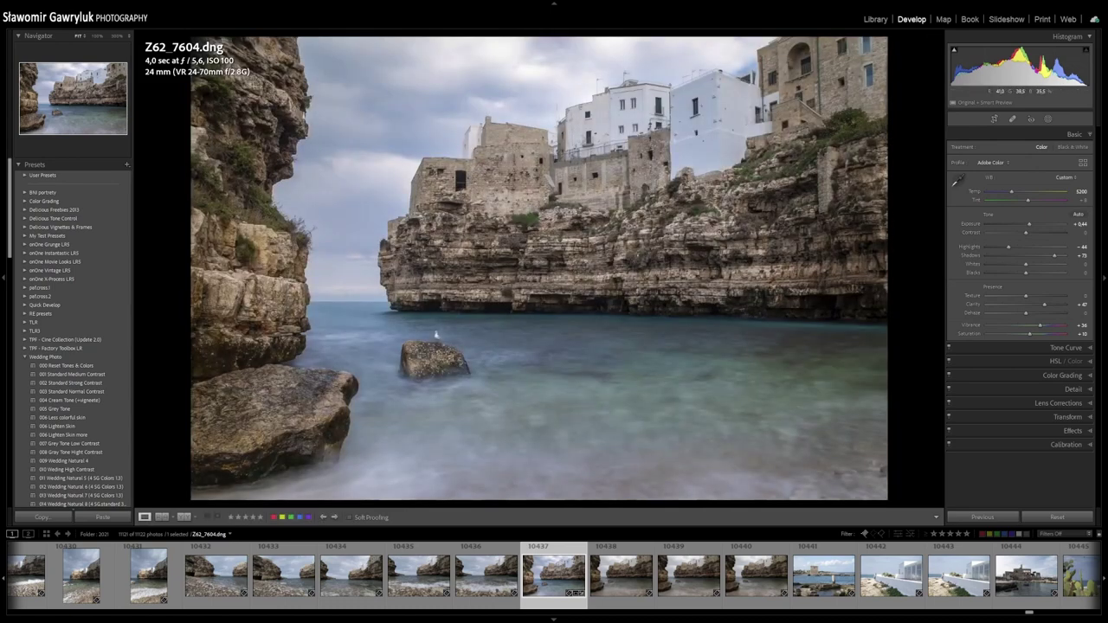